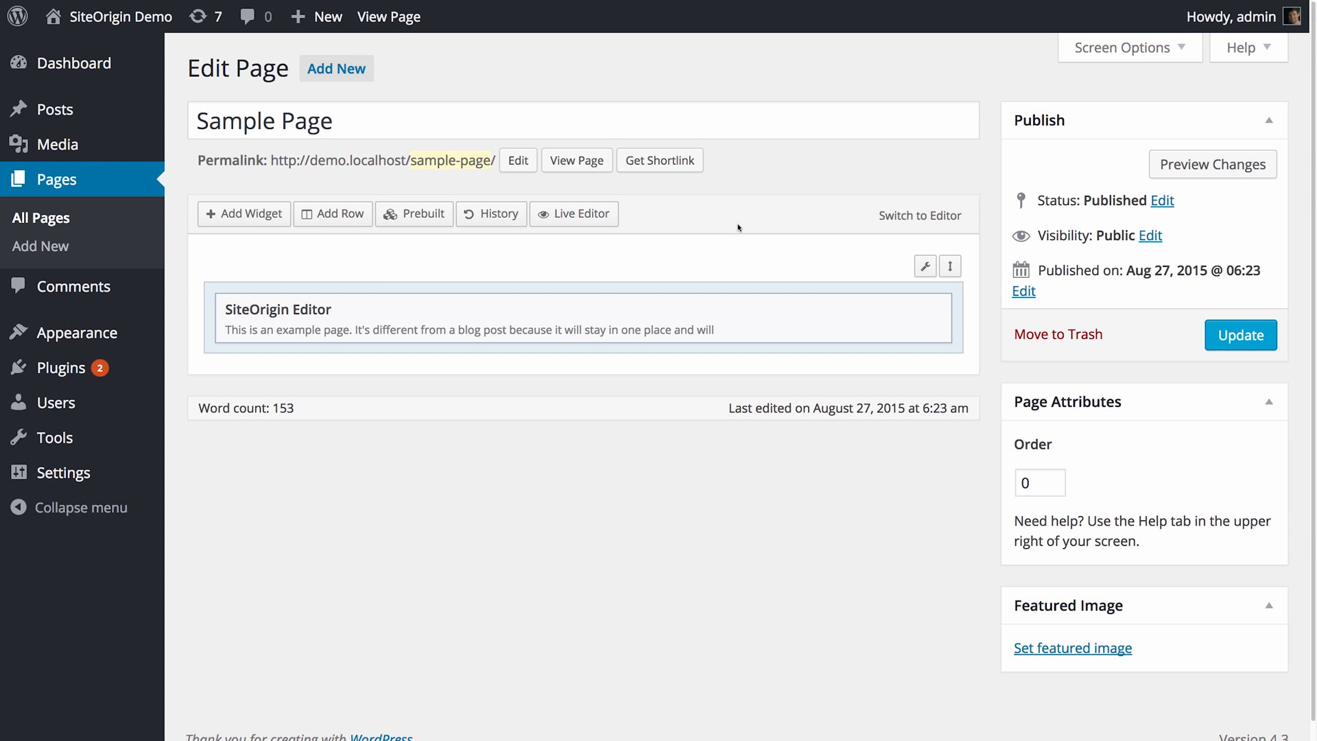
Step: Insert a new row with three columns in the Even (1) ratio, trying other column ratios before settling on it
{"action": "left_click", "coordinate": [340, 214]}
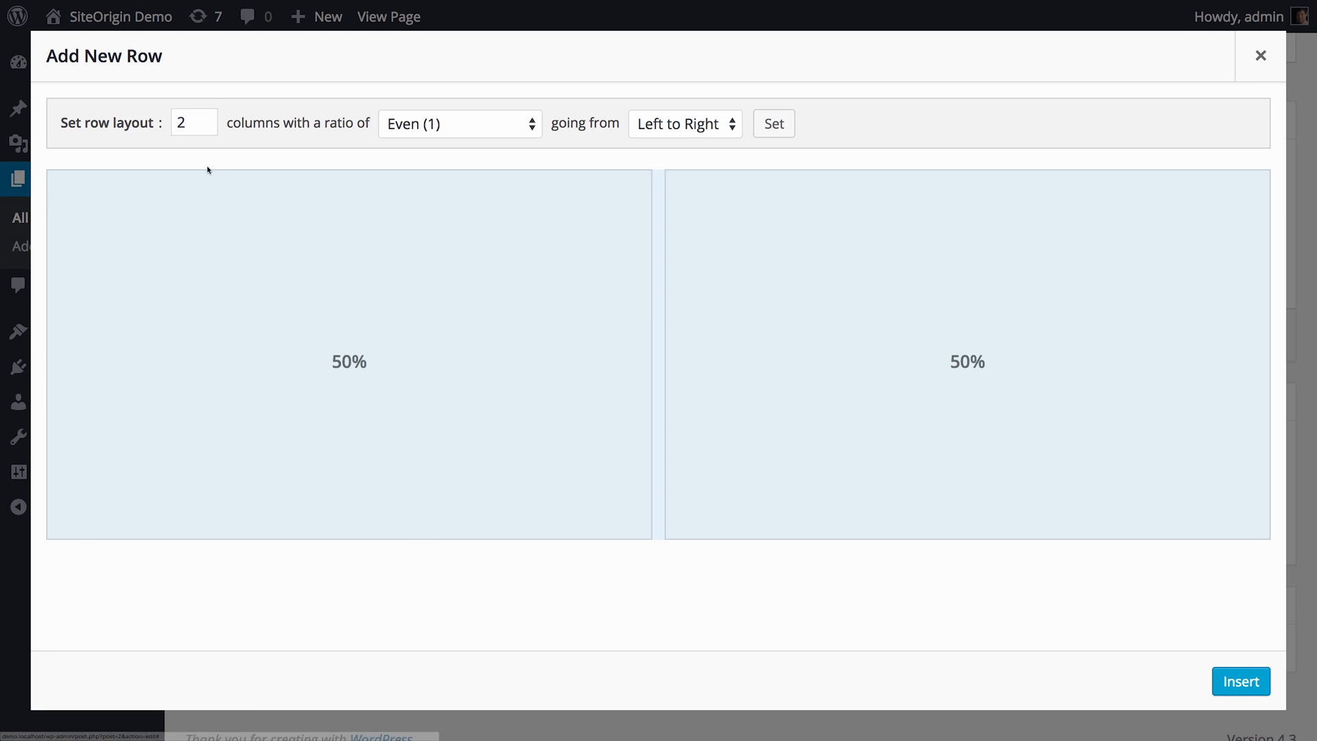
{"action": "left_click", "coordinate": [159, 123]}
{"action": "type", "text": "3"}
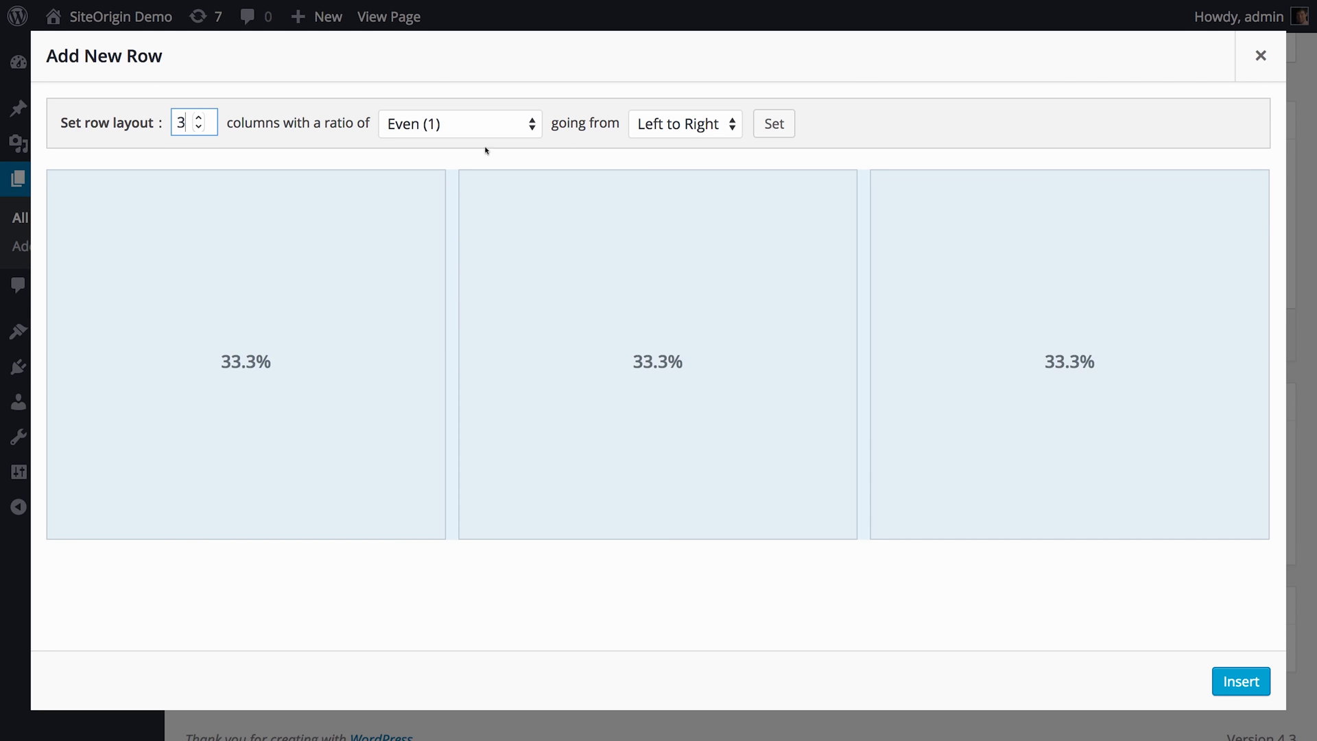
{"action": "left_click", "coordinate": [538, 127]}
{"action": "left_click", "coordinate": [479, 238]}
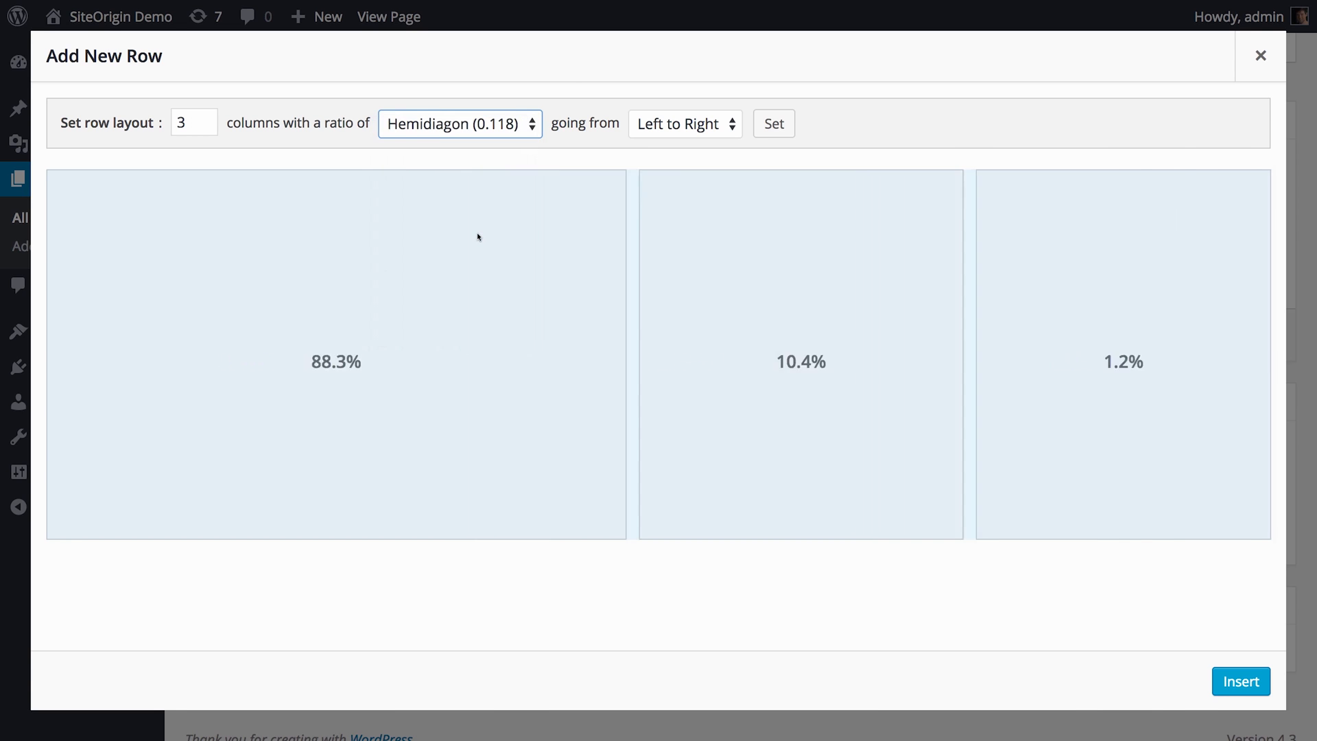
{"action": "left_click", "coordinate": [470, 129]}
{"action": "left_click", "coordinate": [460, 74]}
{"action": "left_click", "coordinate": [459, 125]}
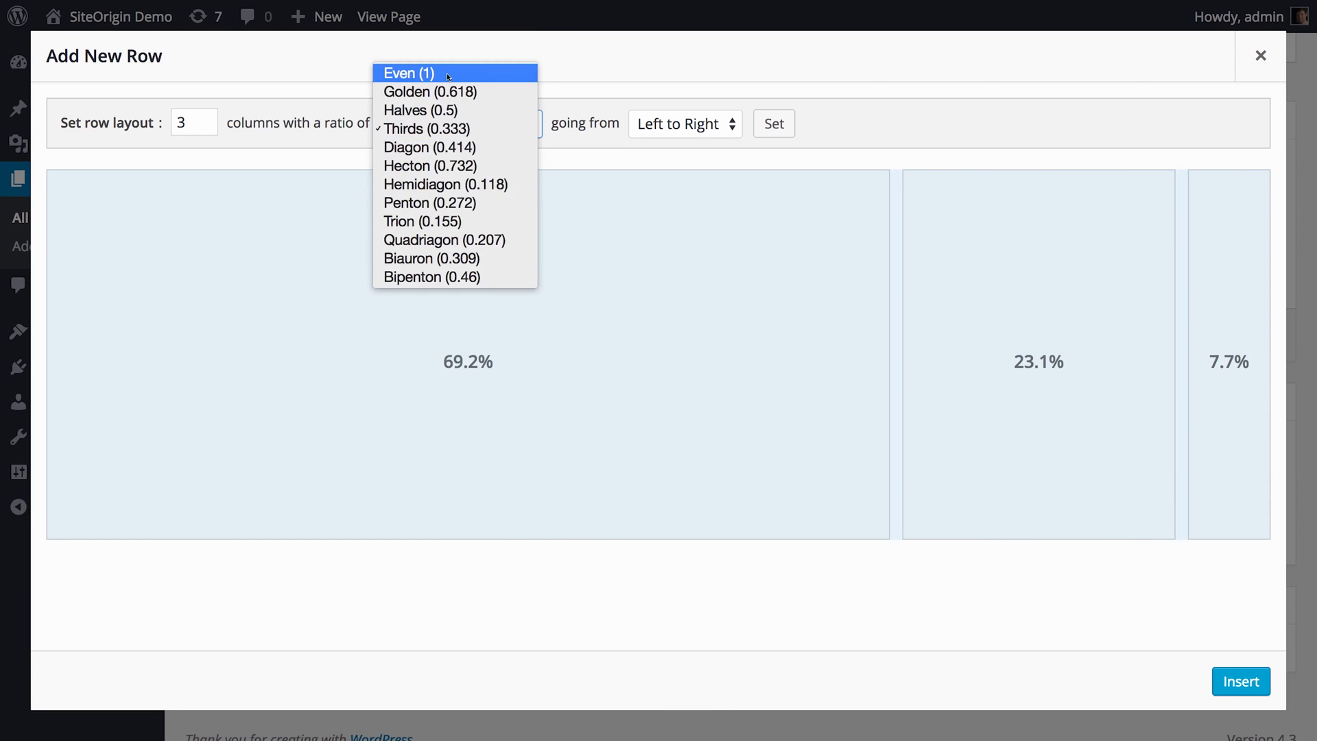
{"action": "left_click", "coordinate": [446, 72]}
{"action": "left_click", "coordinate": [1240, 679]}
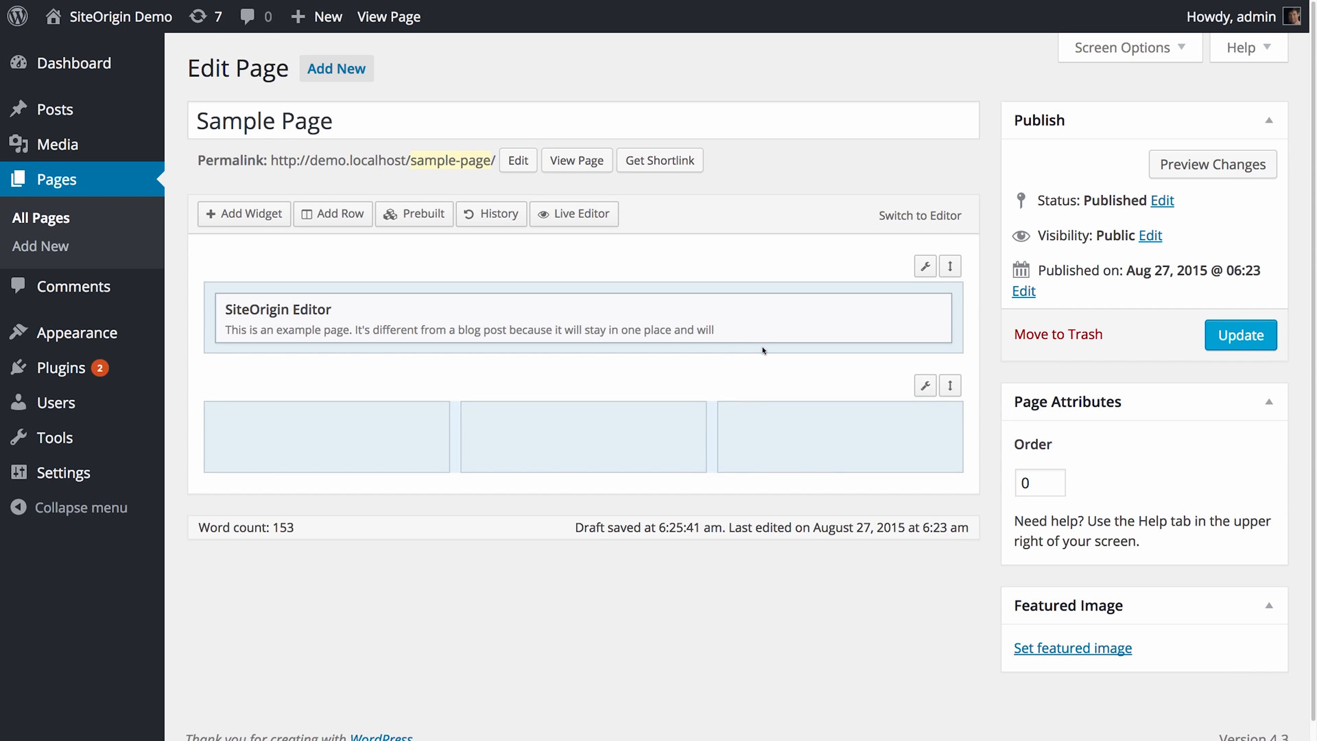
Step: Add a two-column row between the two existing rows and delete it again
{"action": "right_click", "coordinate": [763, 350]}
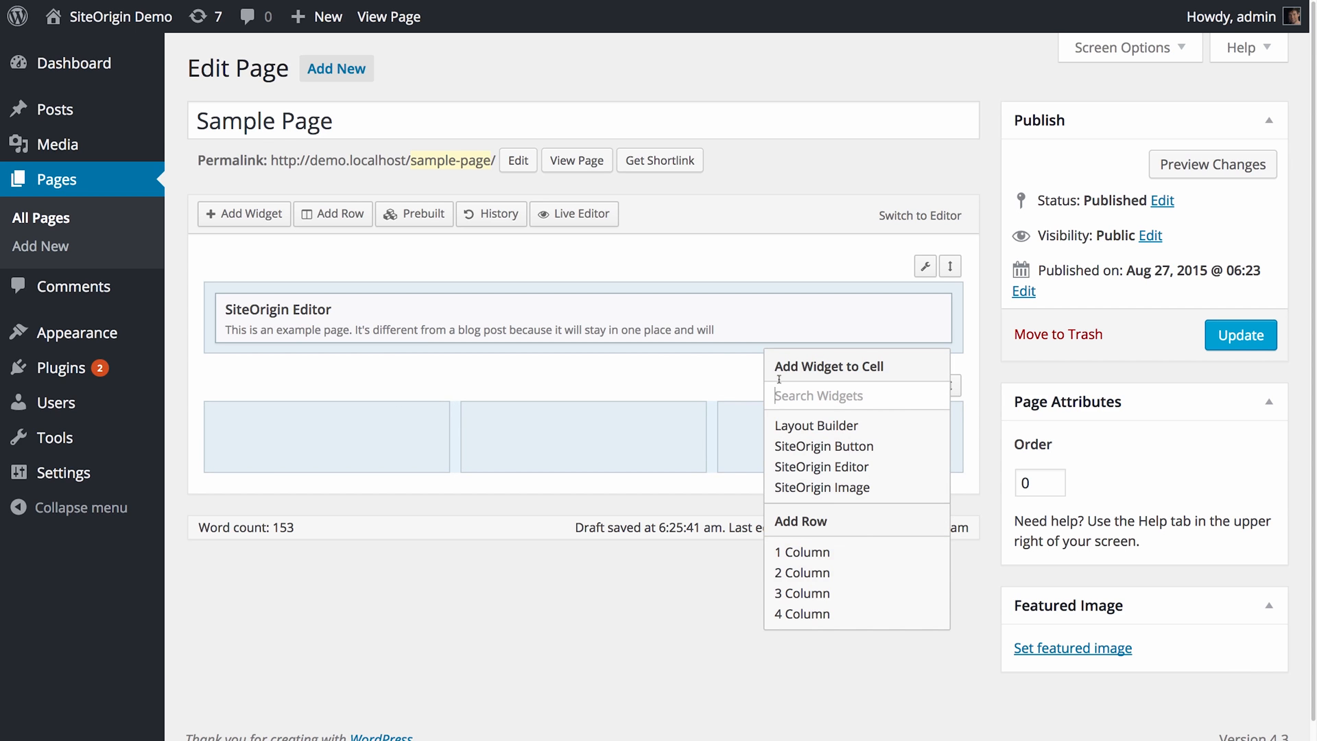
{"action": "left_click", "coordinate": [843, 575]}
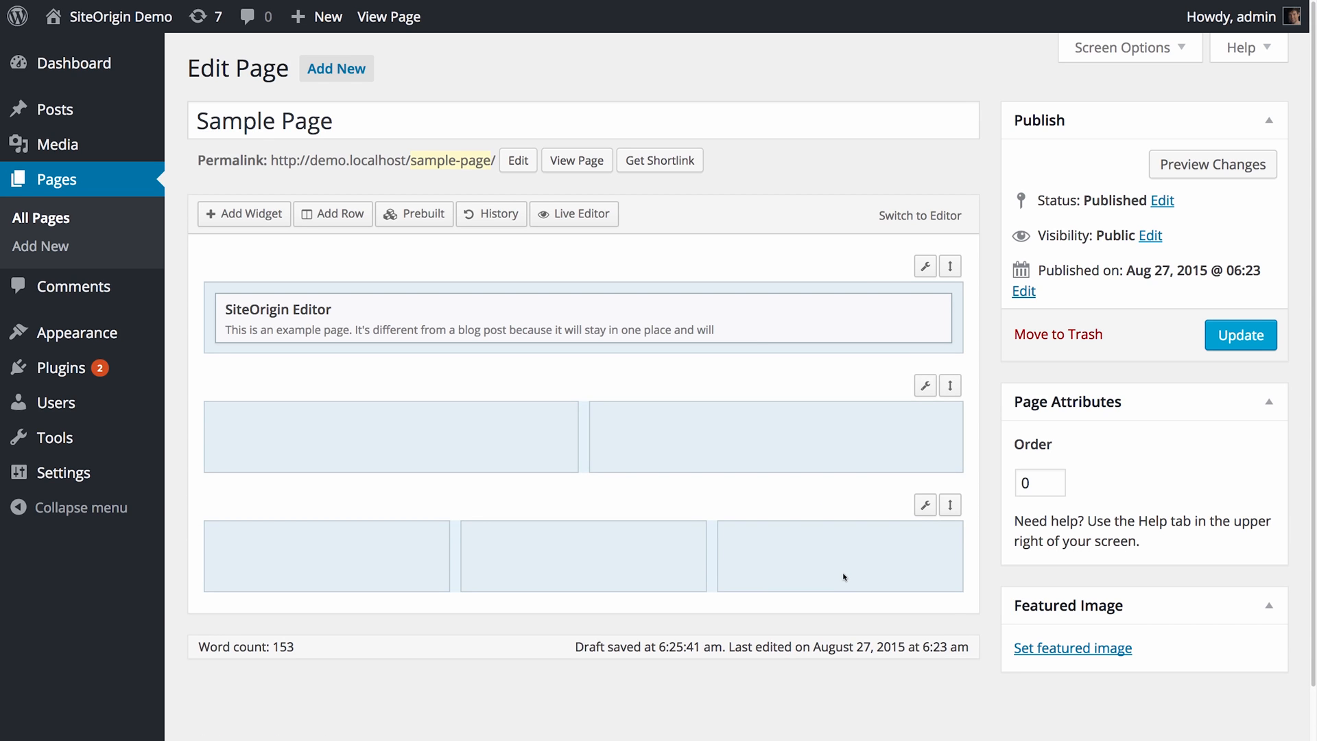
{"action": "mouse_move", "coordinate": [926, 384]}
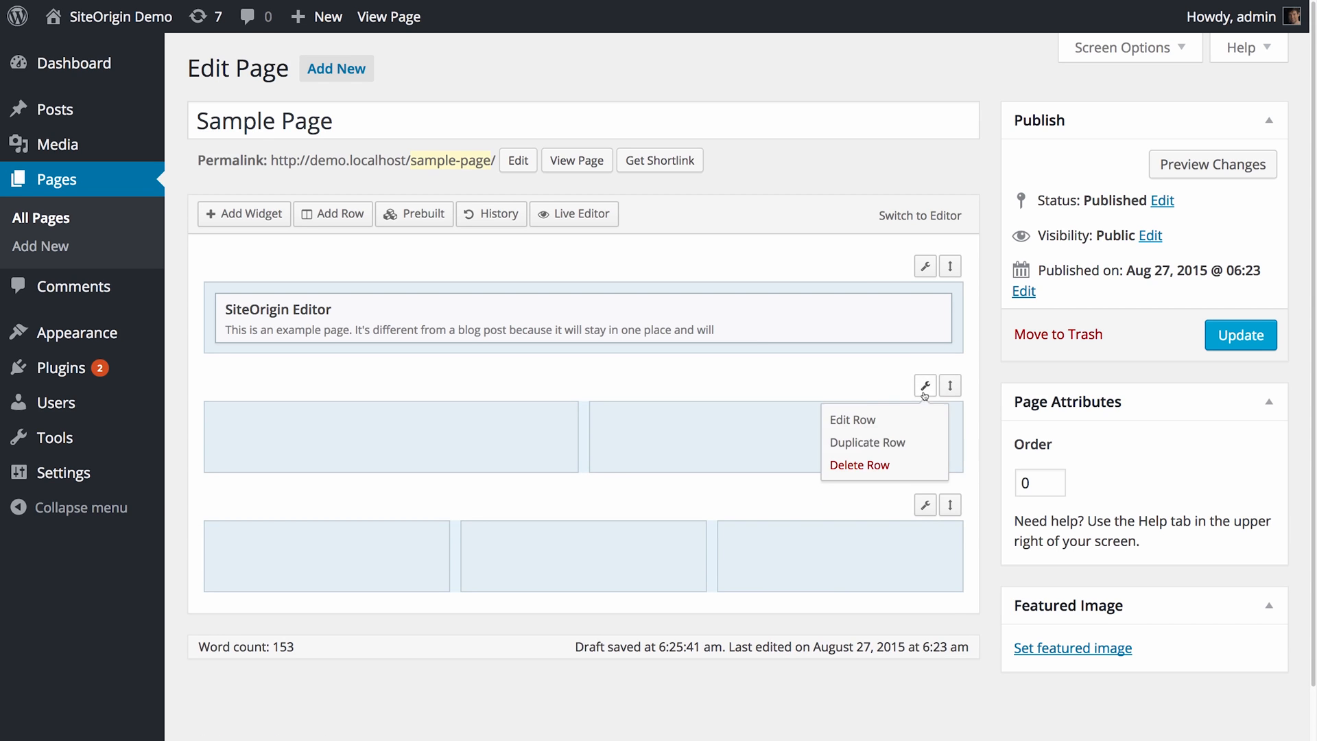
{"action": "left_click", "coordinate": [868, 463]}
{"action": "left_click", "coordinate": [870, 464]}
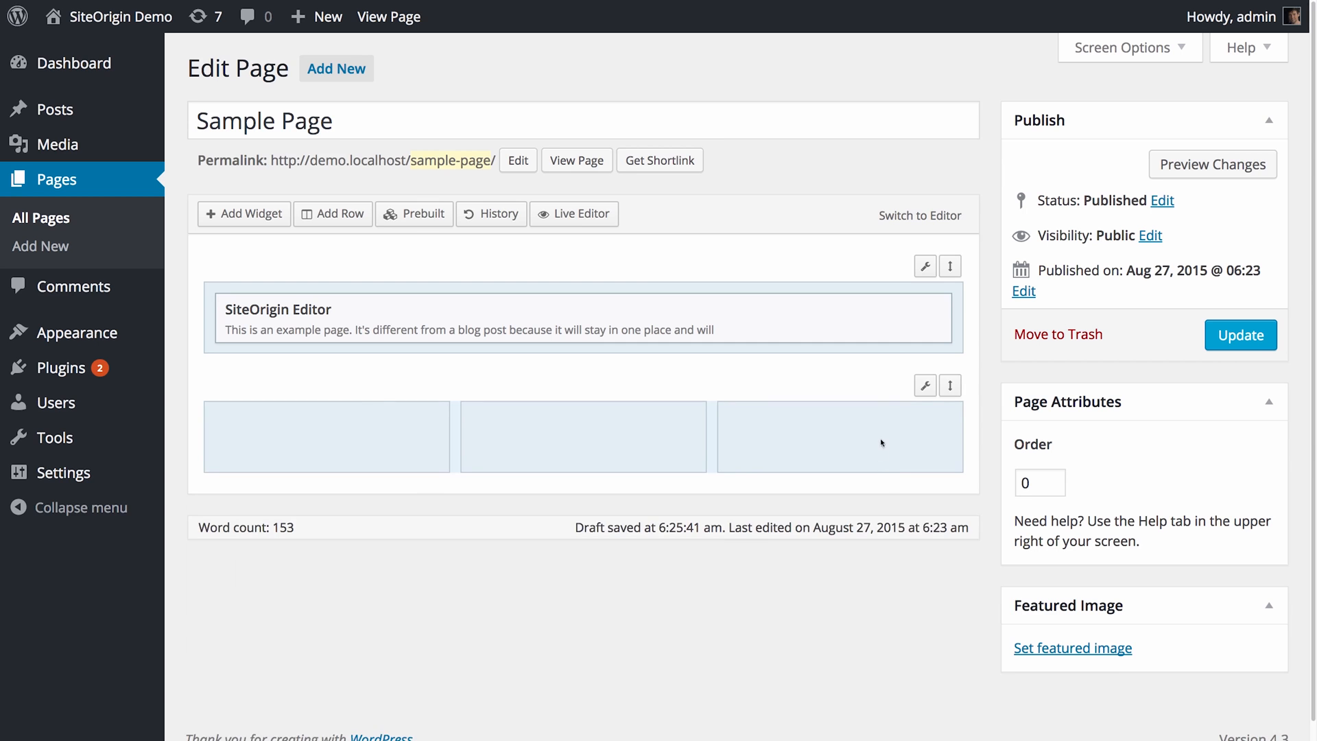
Step: Edit the first row to have two columns and save it
{"action": "left_click", "coordinate": [925, 267]}
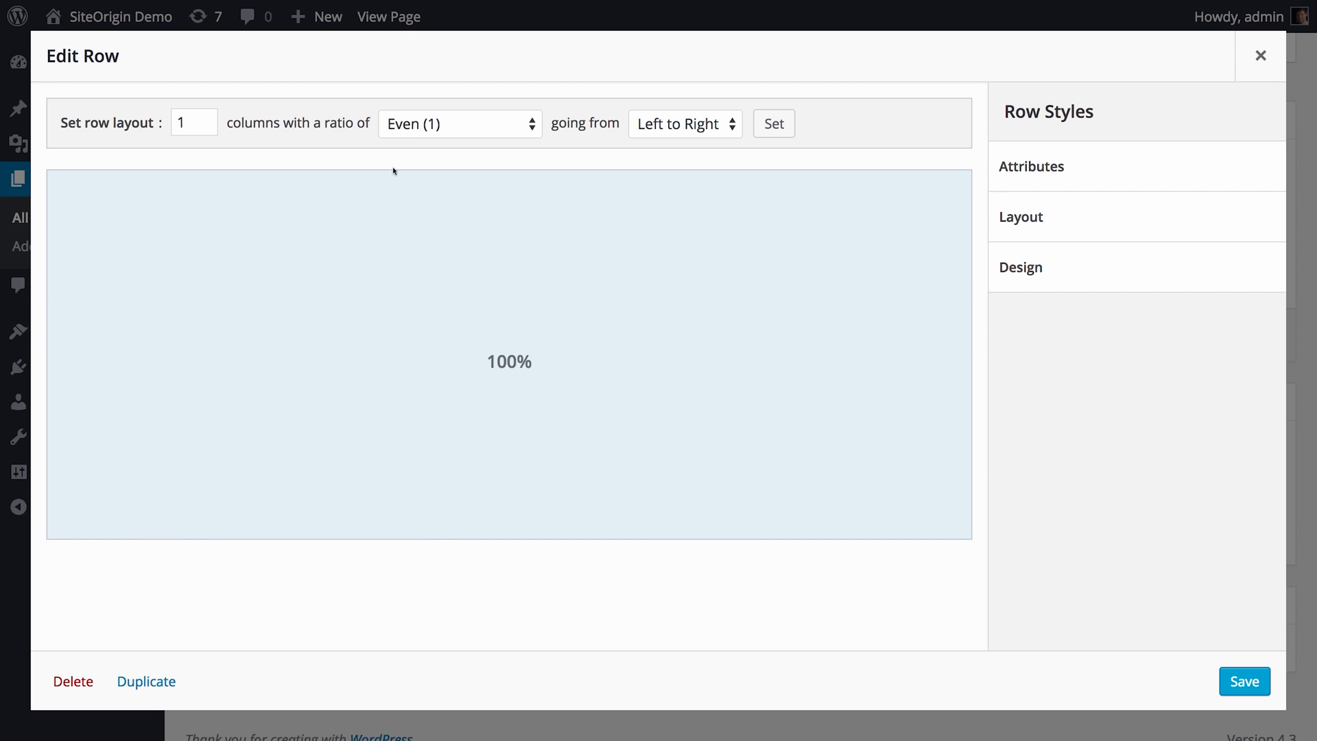
{"action": "left_click_drag", "start_coordinate": [186, 124], "coordinate": [167, 124]}
{"action": "type", "text": "2"}
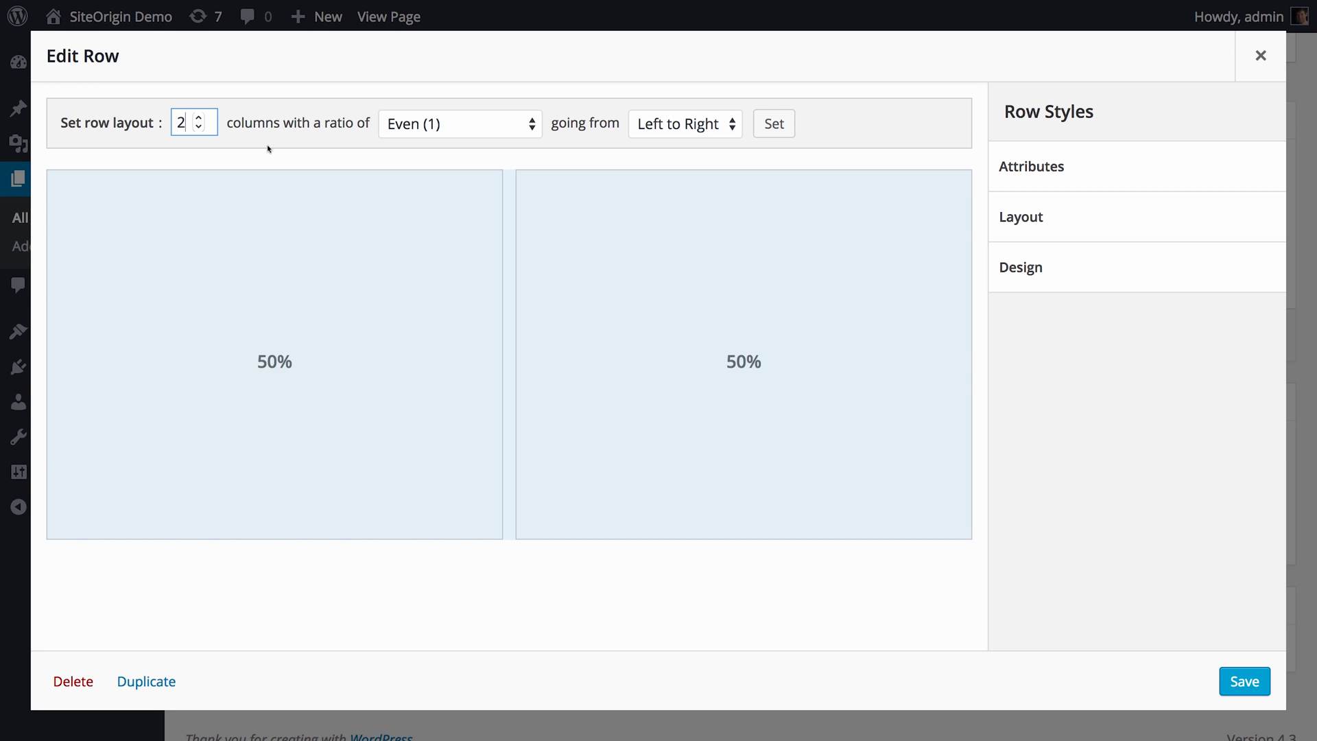
{"action": "left_click", "coordinate": [1235, 682]}
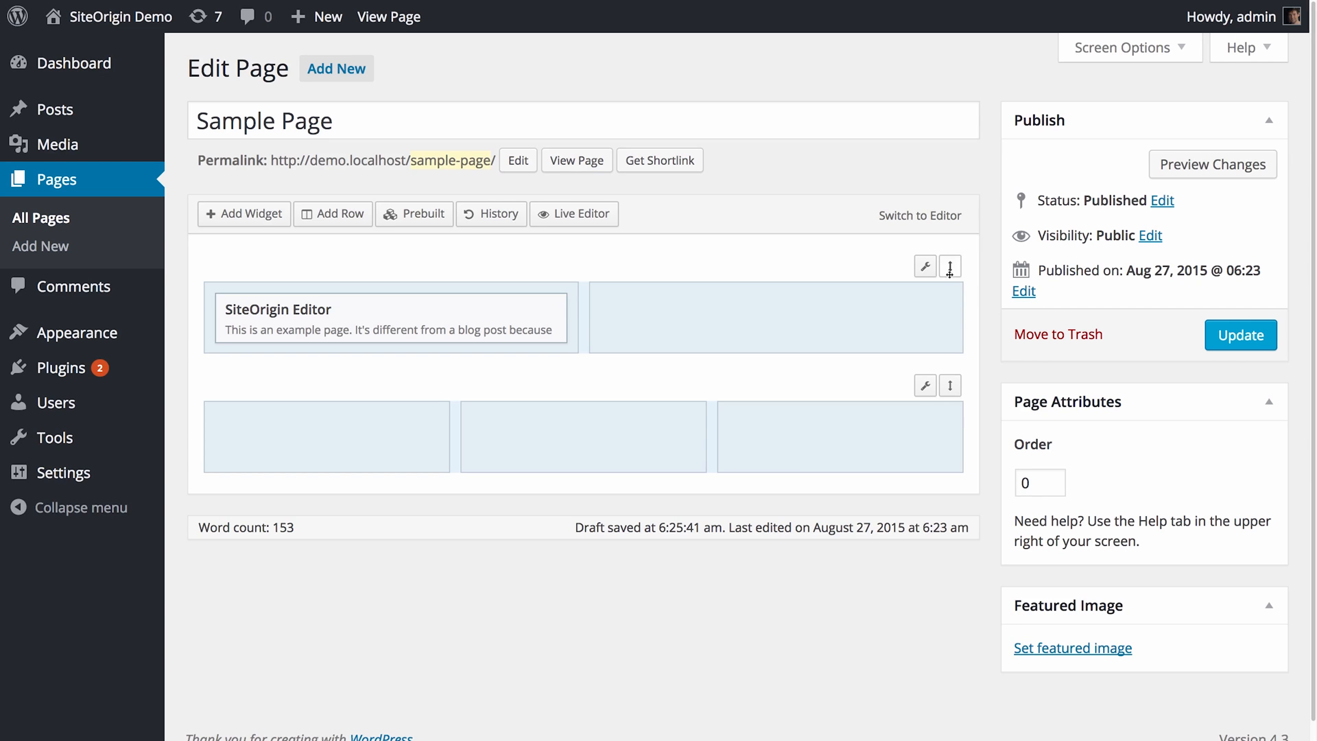
{"action": "mouse_move", "coordinate": [949, 267]}
{"action": "left_mouse_down"}
{"action": "mouse_move", "coordinate": [941, 414]}
{"action": "mouse_move", "coordinate": [951, 267]}
{"action": "left_mouse_up"}
Step: Search the Widgets Bundle for "editor" and add a SiteOrigin Editor widget to the first row's empty second cell
{"action": "left_click", "coordinate": [707, 320]}
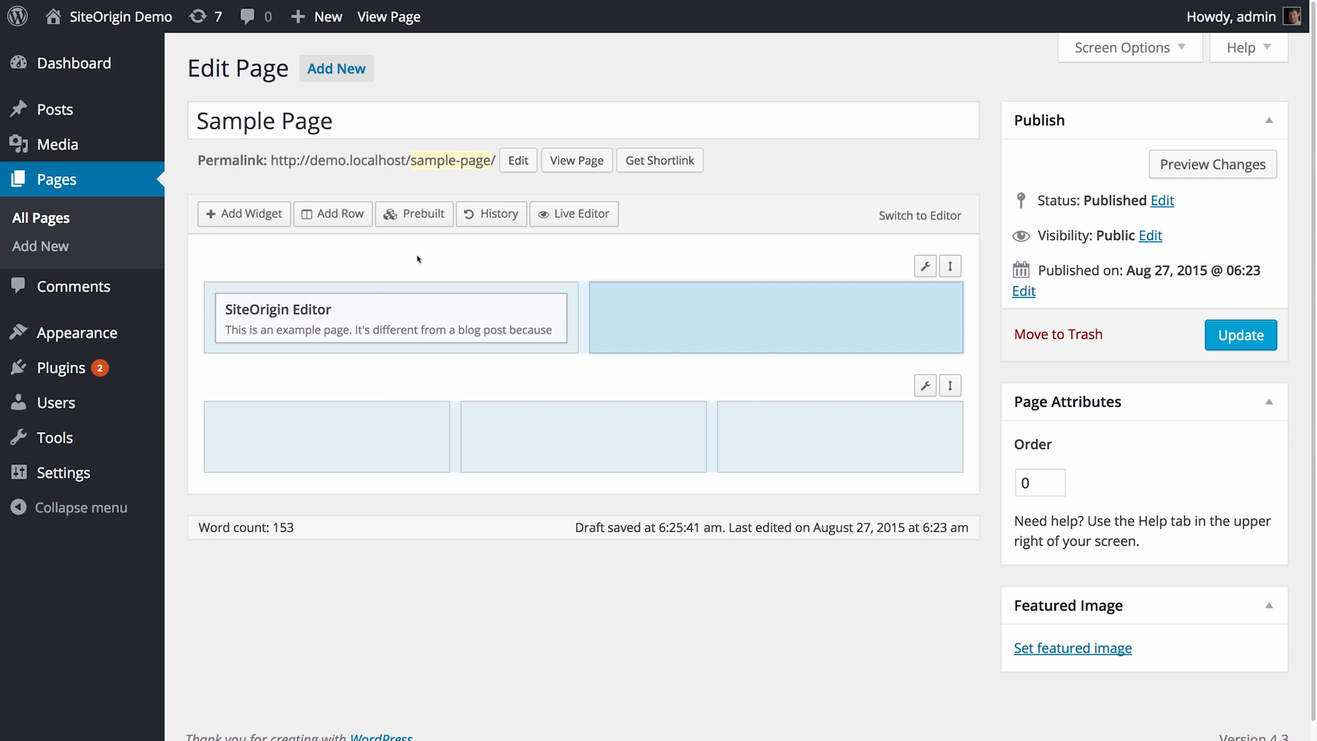
{"action": "left_click", "coordinate": [265, 216]}
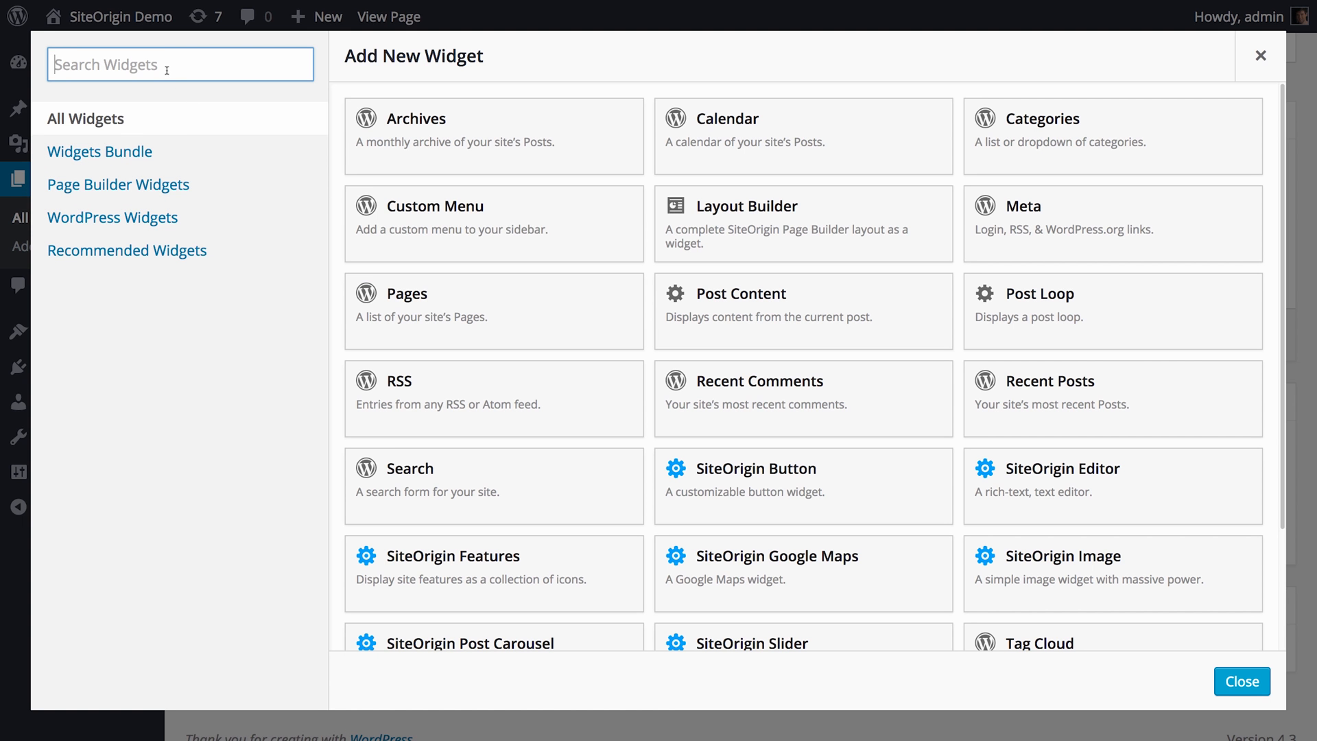
{"action": "left_click", "coordinate": [155, 155]}
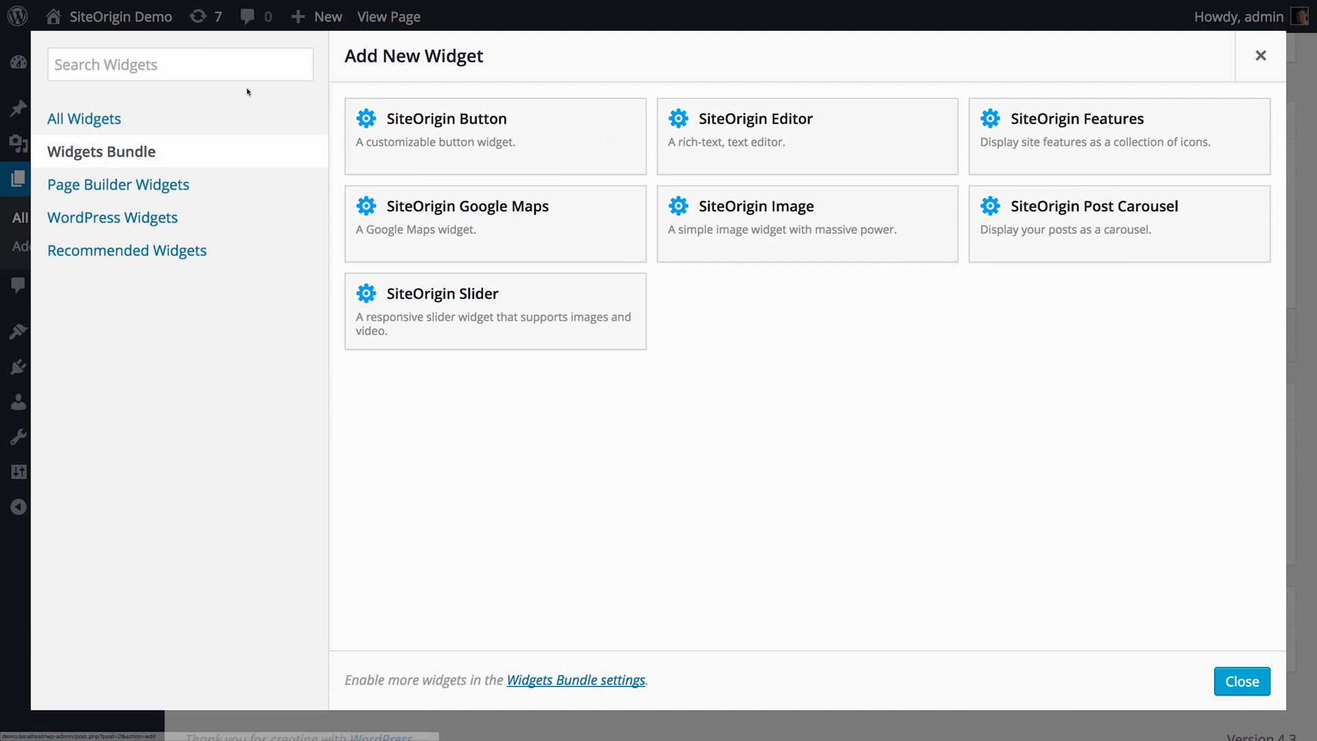
{"action": "left_click", "coordinate": [188, 63]}
{"action": "type", "text": "editor"}
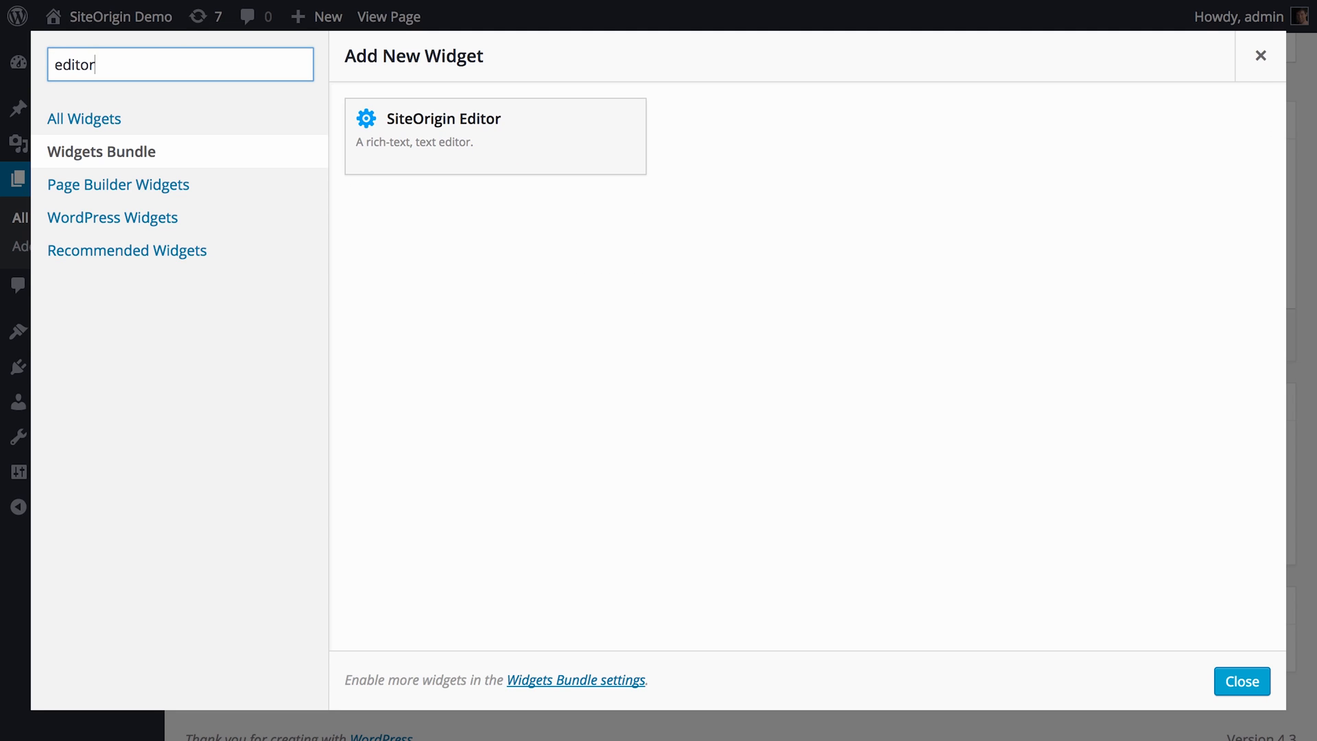
{"action": "left_click", "coordinate": [441, 154]}
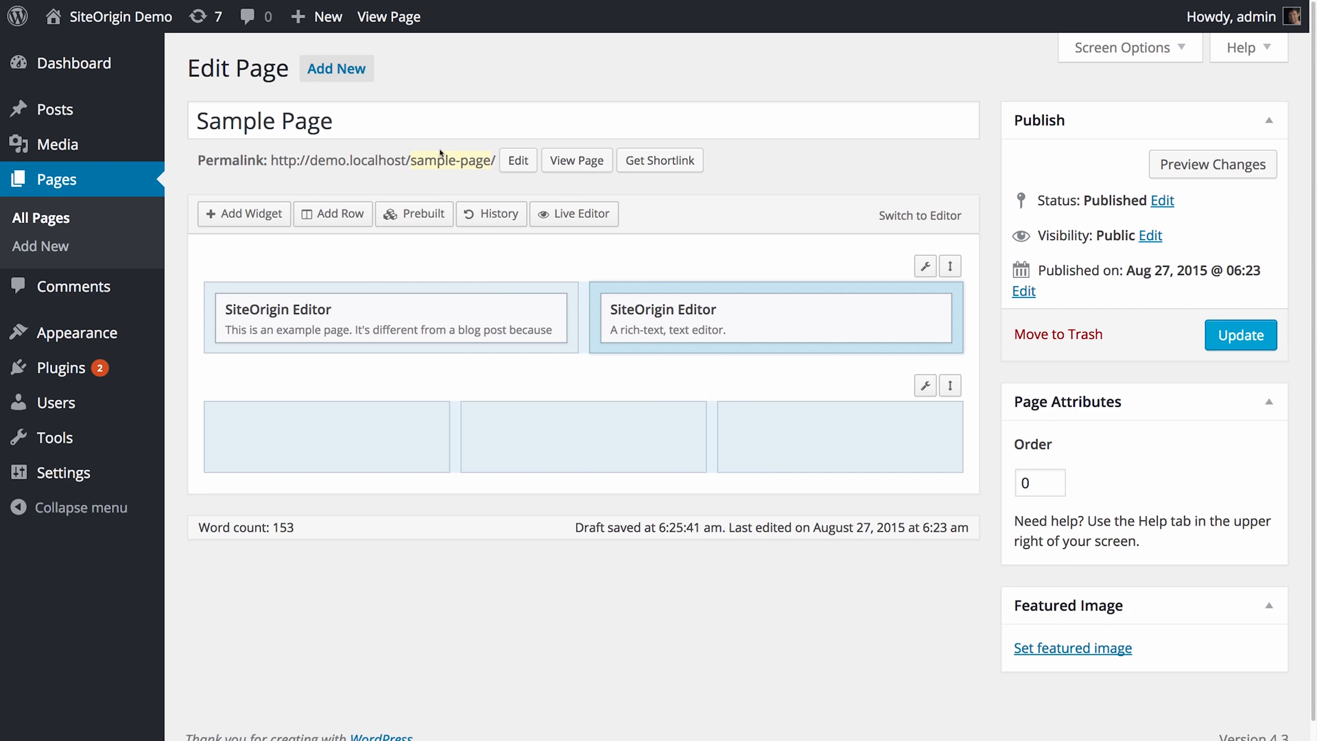
Step: Enter "Hello, this is our content. You can enter anything you want here. Links and images are both fine." in the new Editor widget
{"action": "left_click", "coordinate": [672, 316]}
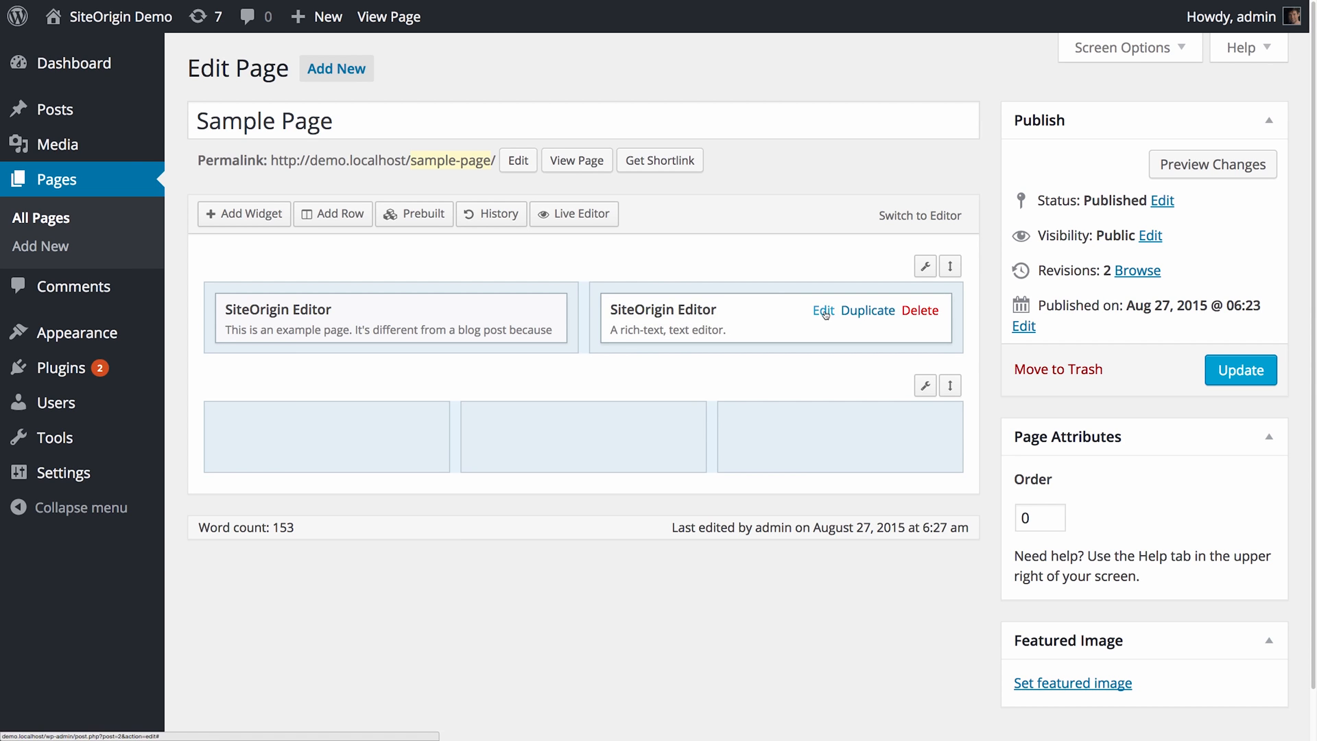
{"action": "left_click", "coordinate": [822, 310]}
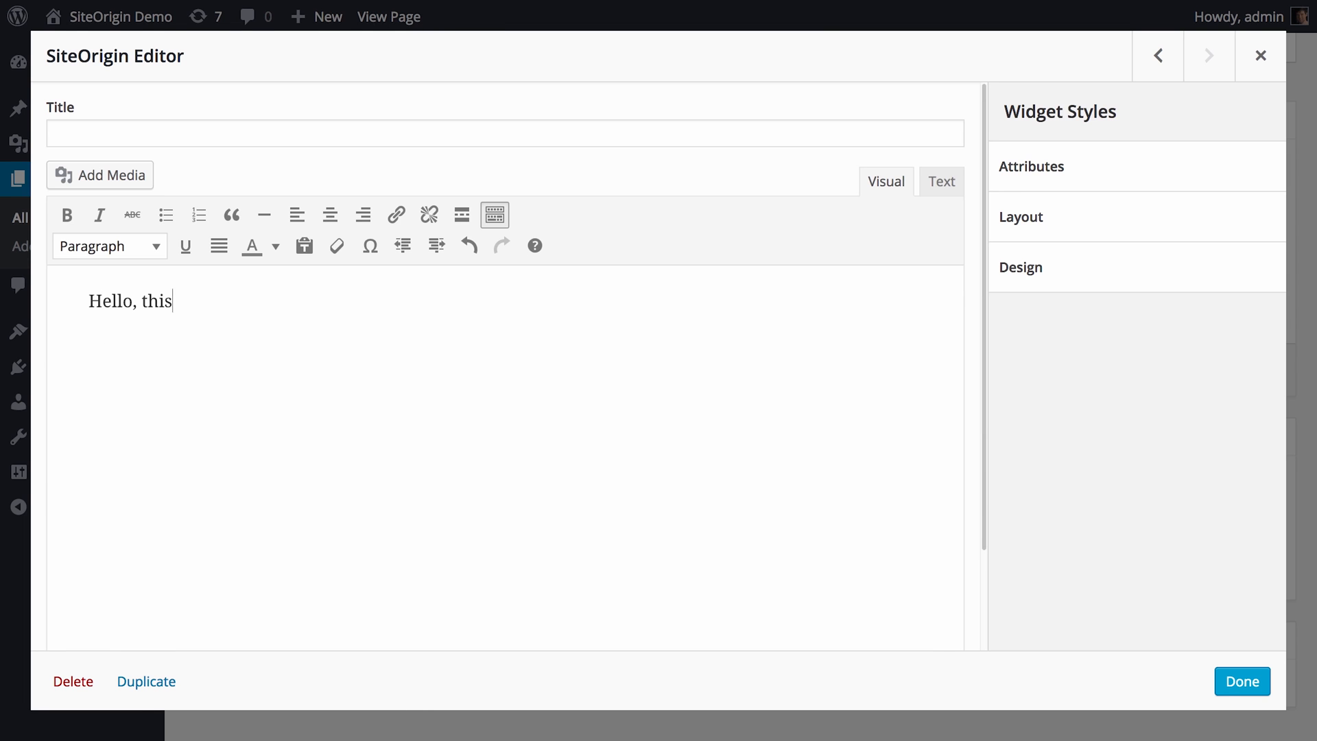
{"action": "type", "text": "is our content. You can enter anything you want here."}
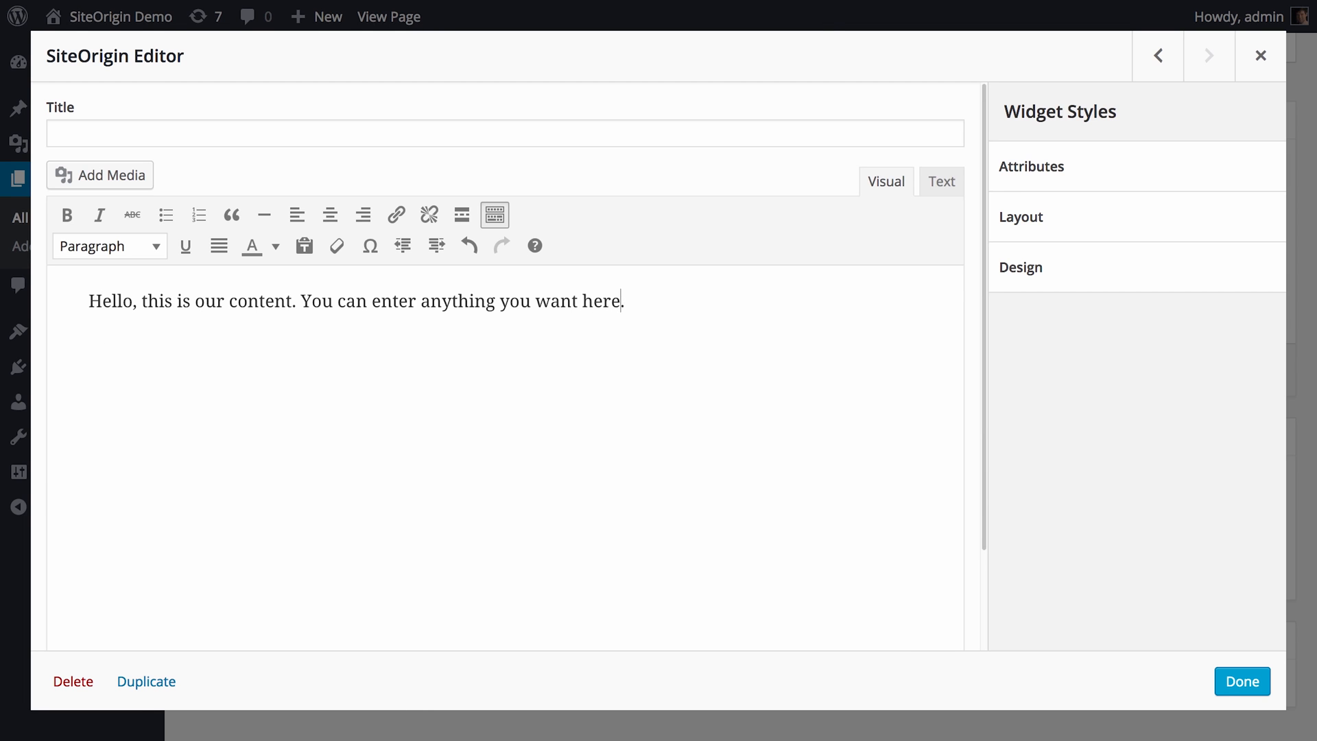
{"action": "type", "text": " Links and images are both fine."}
{"action": "double_click", "coordinate": [652, 300]}
{"action": "left_click", "coordinate": [396, 215]}
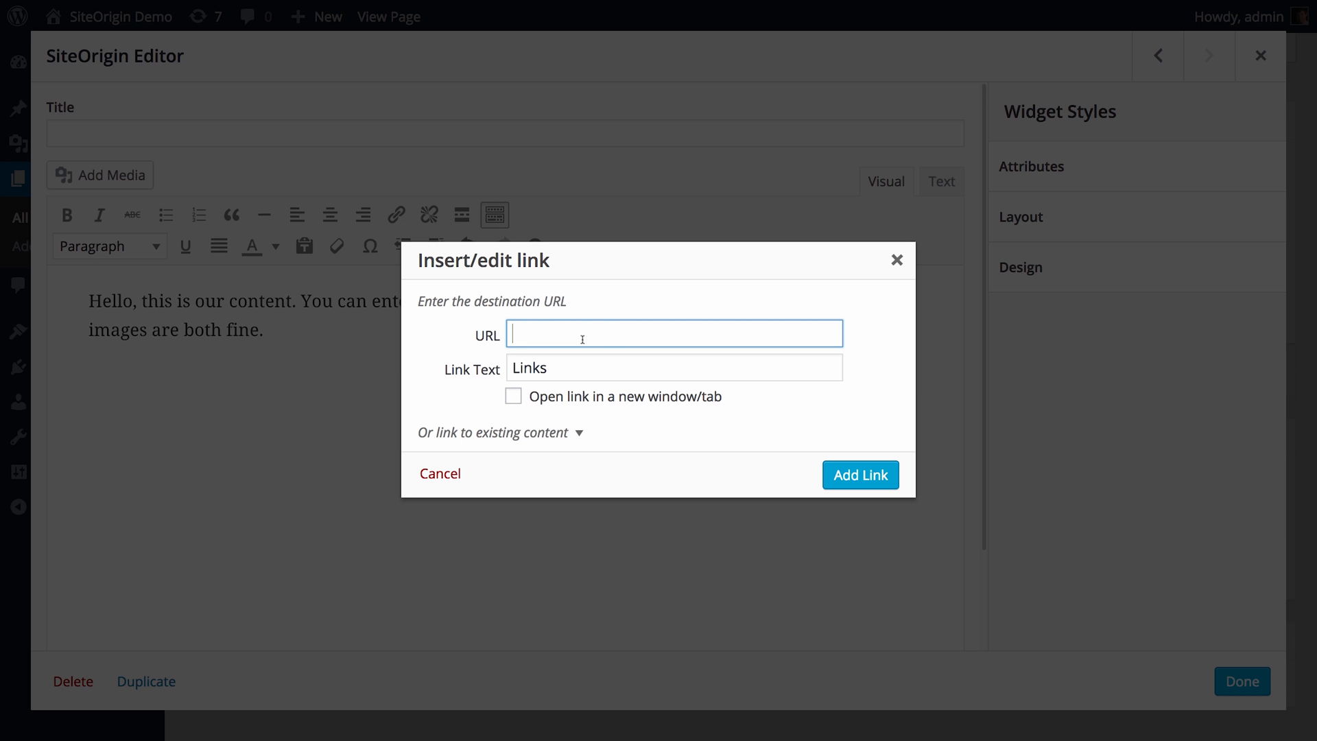
{"action": "type", "text": "http://siteorigin.com"}
{"action": "left_click", "coordinate": [861, 474]}
Step: Insert sky-690293.jpg from the media library on a new line below the text and finish editing the widget
{"action": "left_click", "coordinate": [316, 330]}
{"action": "key", "text": "Return"}
{"action": "left_click", "coordinate": [100, 175]}
{"action": "left_click", "coordinate": [317, 244]}
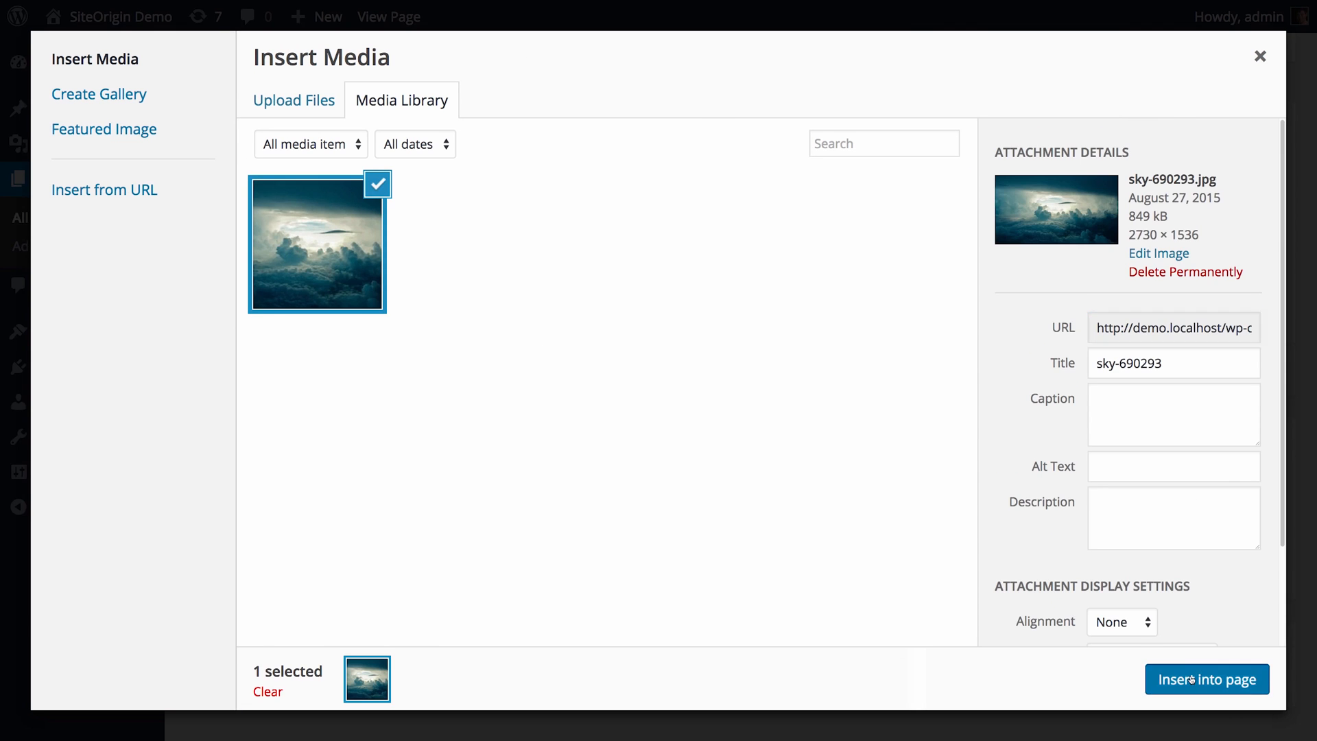
{"action": "left_click", "coordinate": [1207, 679]}
{"action": "left_click", "coordinate": [1223, 679]}
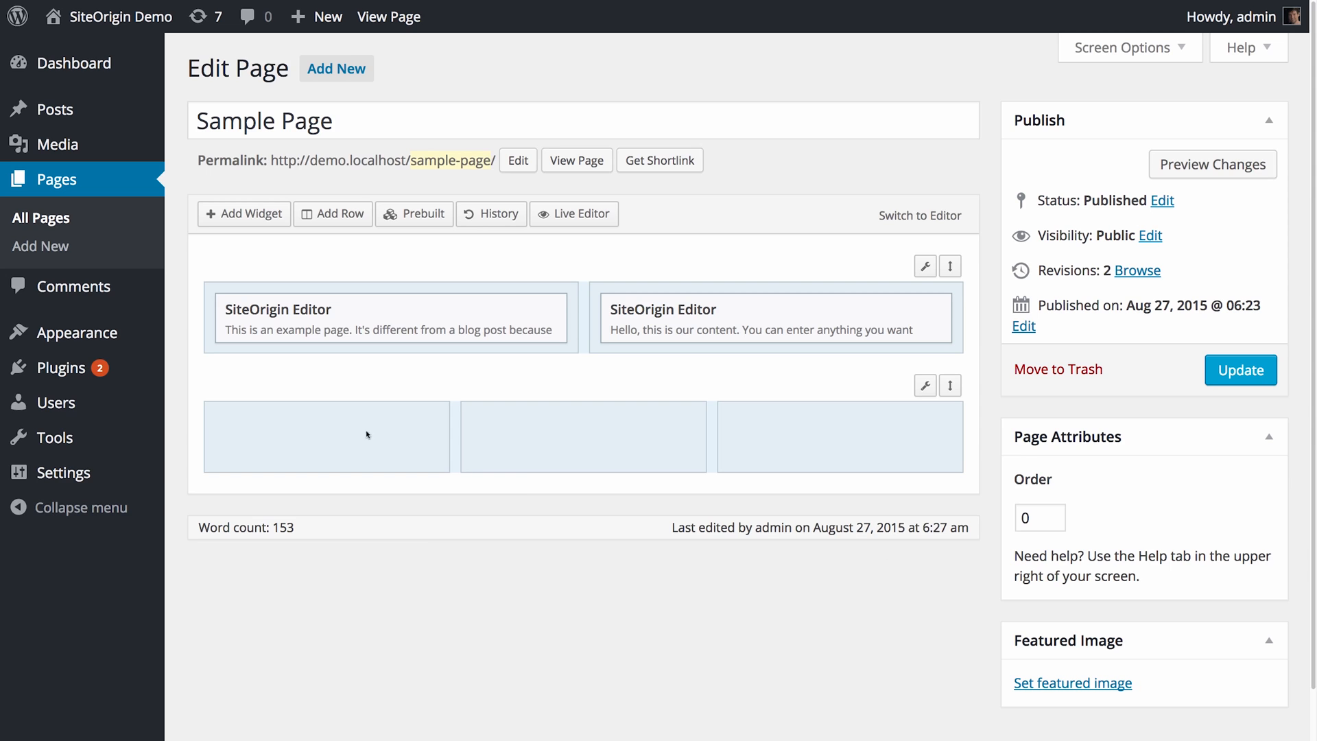
Step: Add a SiteOrigin Editor widget to the three-column row's first cell and a SiteOrigin Google Maps widget to its middle cell
{"action": "right_click", "coordinate": [341, 432]}
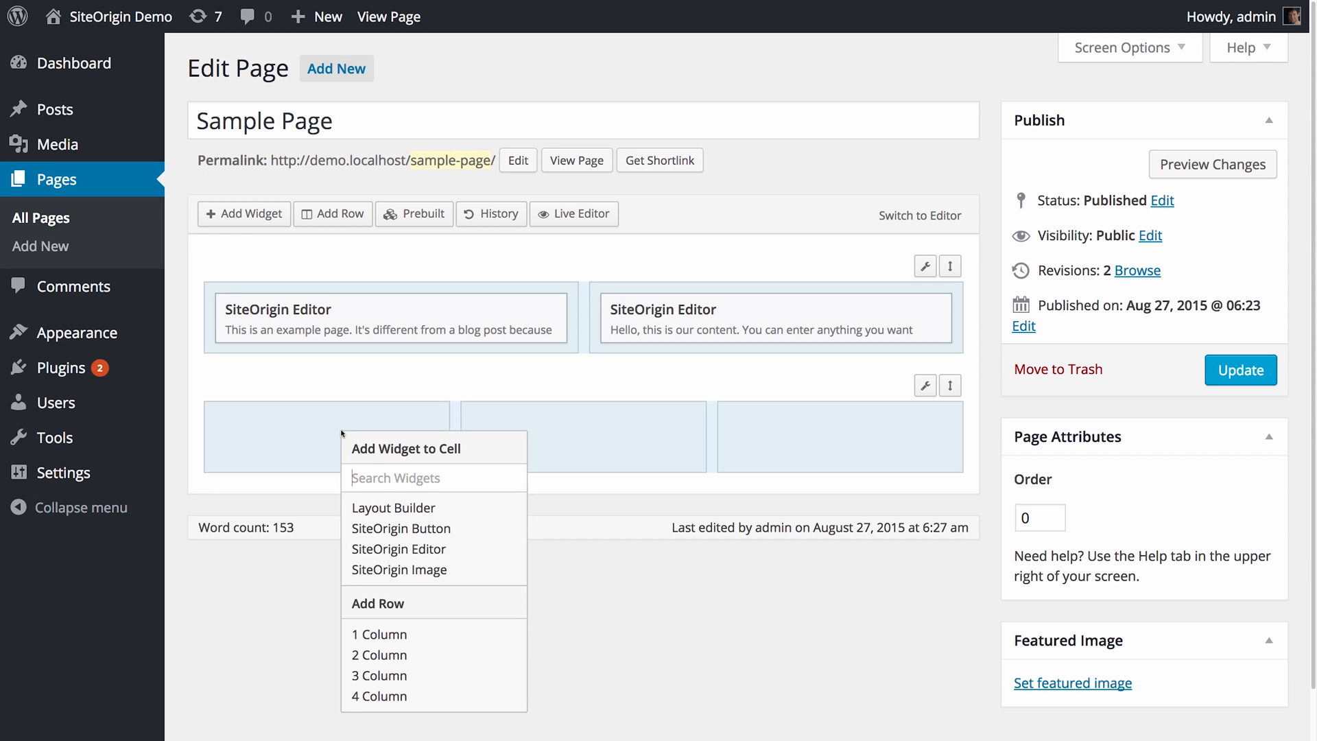
{"action": "left_click", "coordinate": [424, 550]}
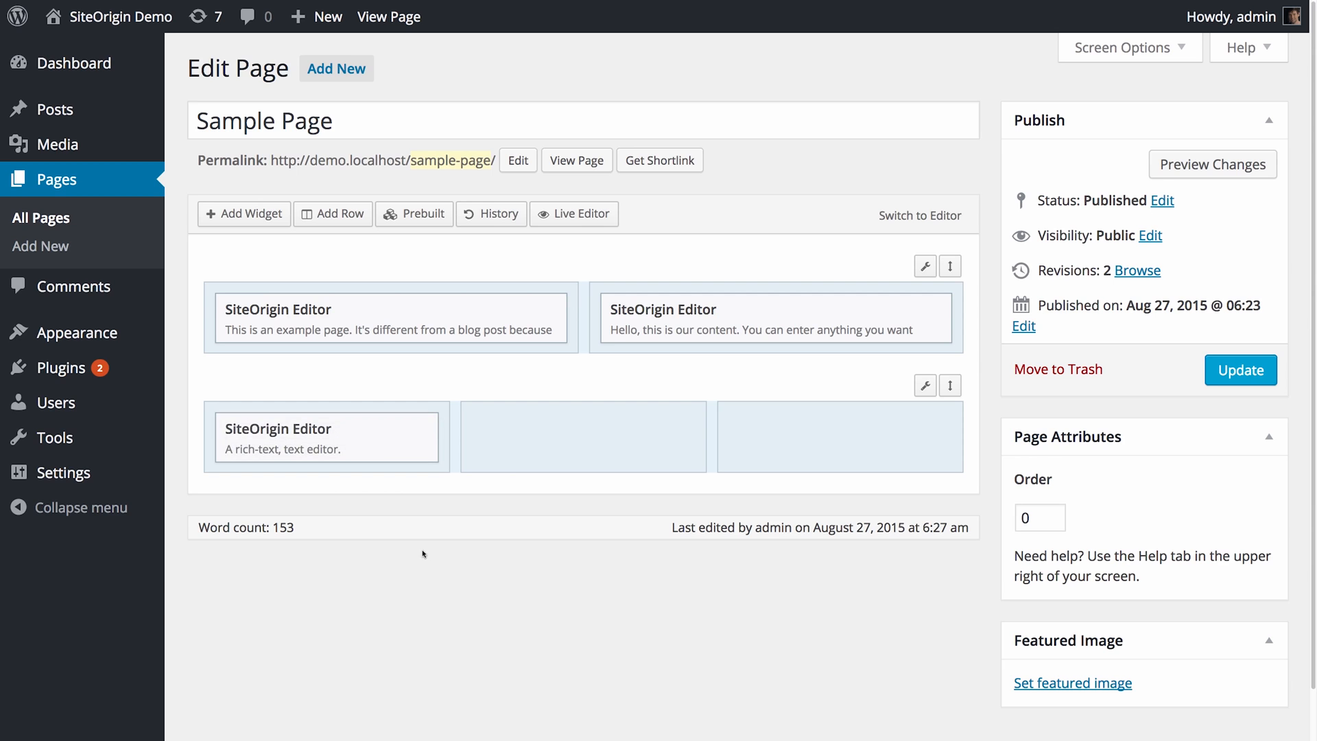
{"action": "right_click", "coordinate": [530, 432]}
{"action": "type", "text": "map"}
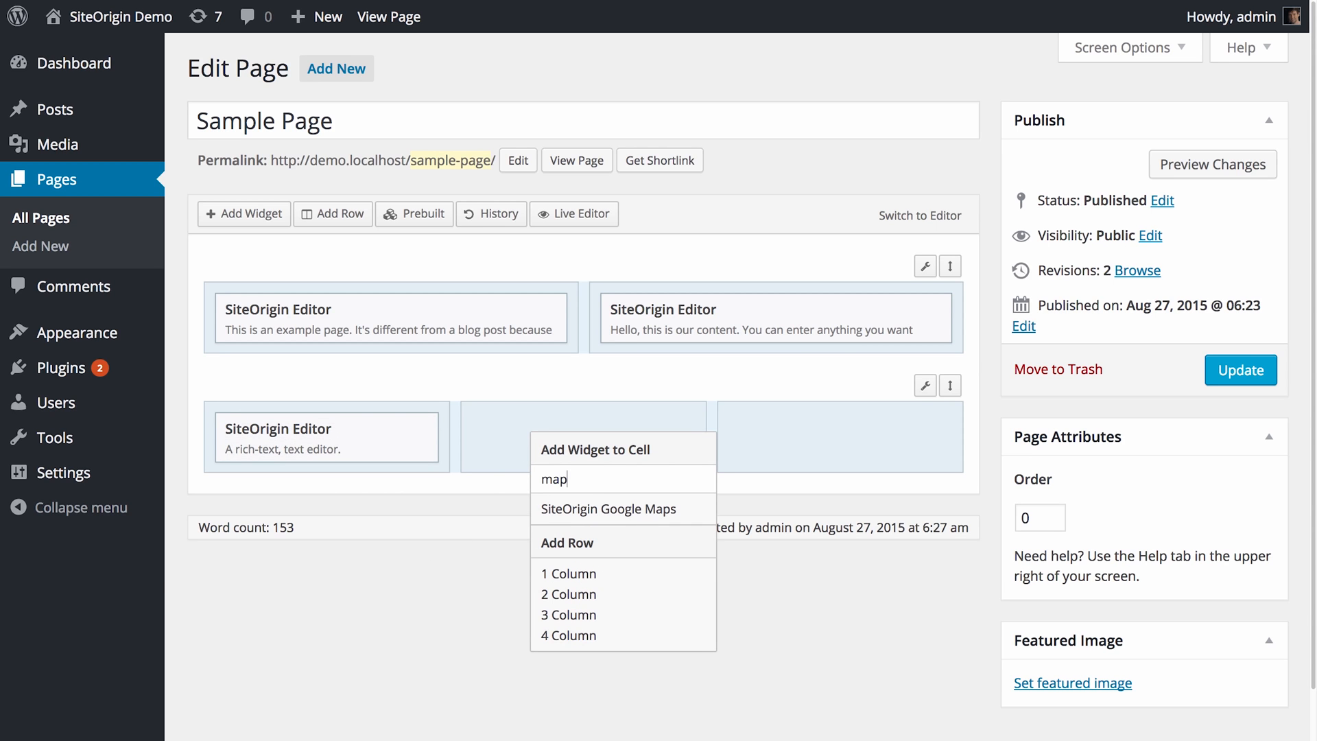
{"action": "left_click", "coordinate": [601, 508]}
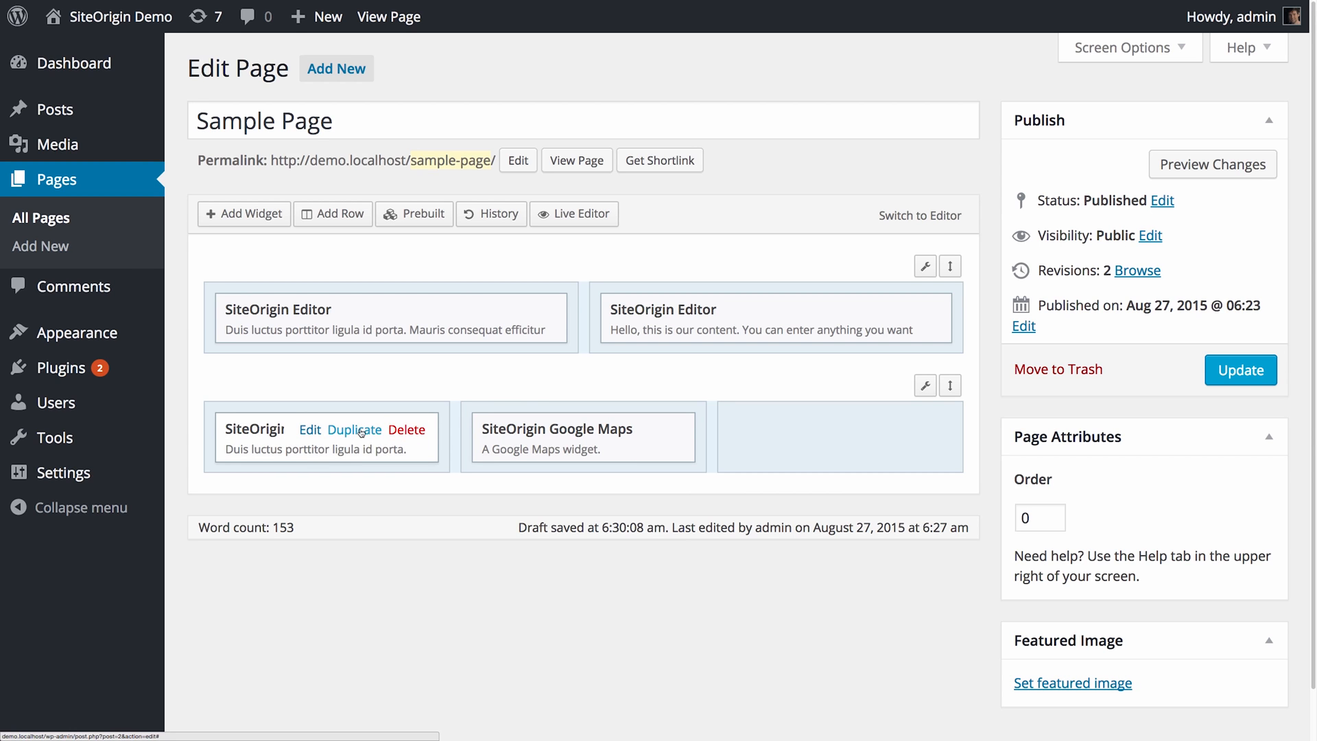
Step: Duplicate the three-column row's Editor widget into its empty third cell and review the published page
{"action": "left_click", "coordinate": [361, 431]}
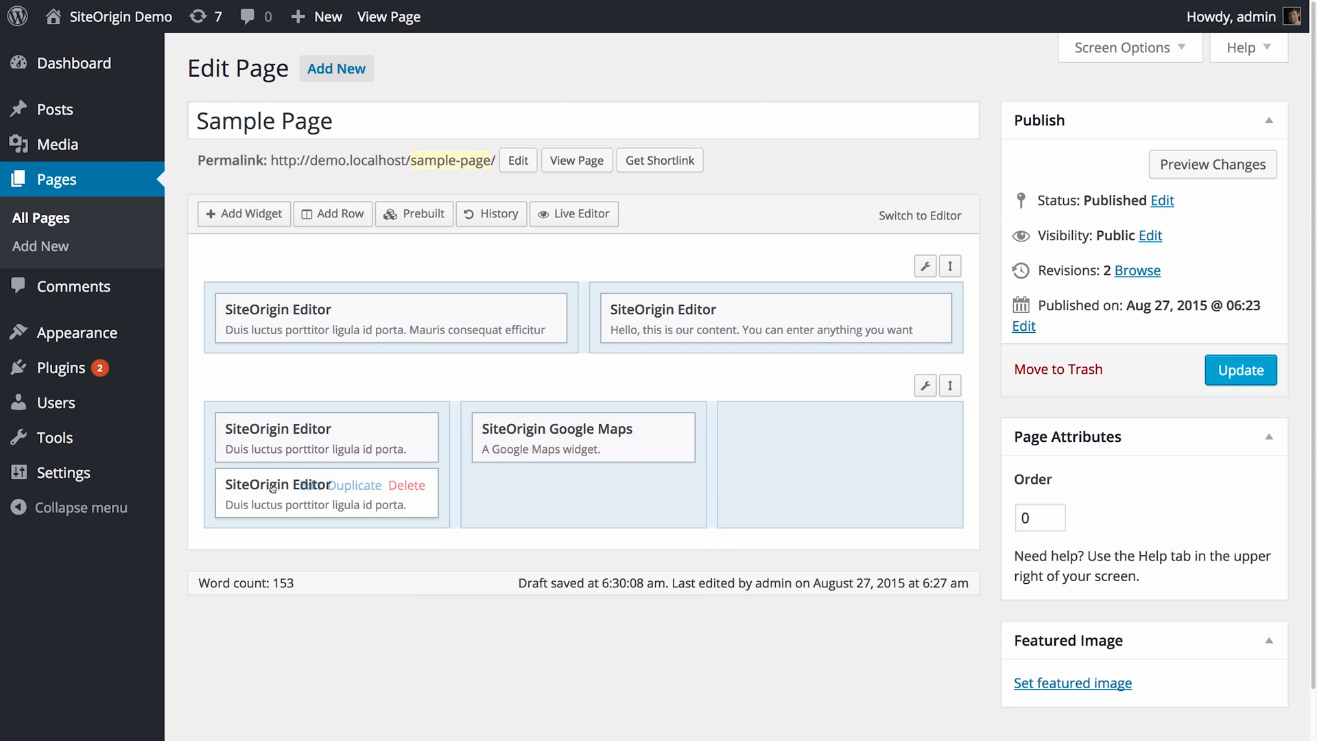
{"action": "left_click_drag", "start_coordinate": [330, 486], "coordinate": [761, 480]}
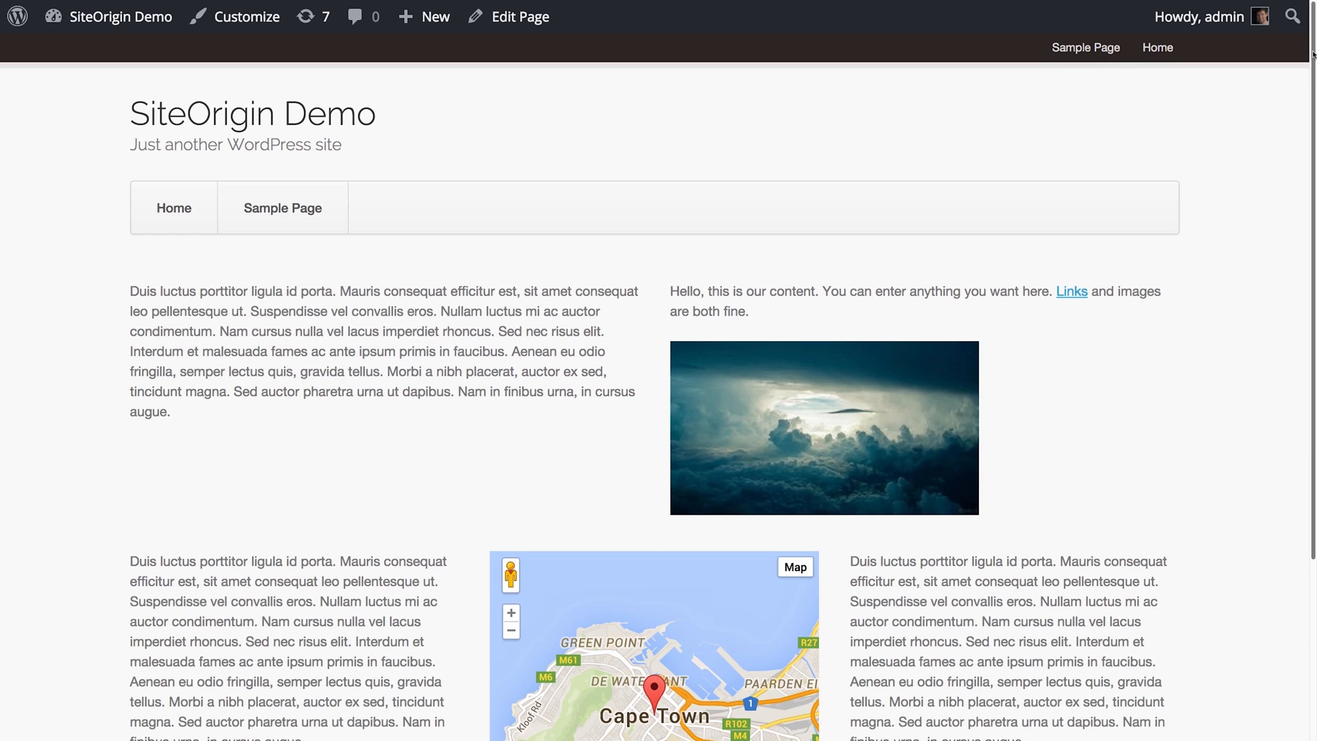
{"action": "scroll", "coordinate": [1310, 96], "scroll_direction": "down", "scroll_amount": 5}
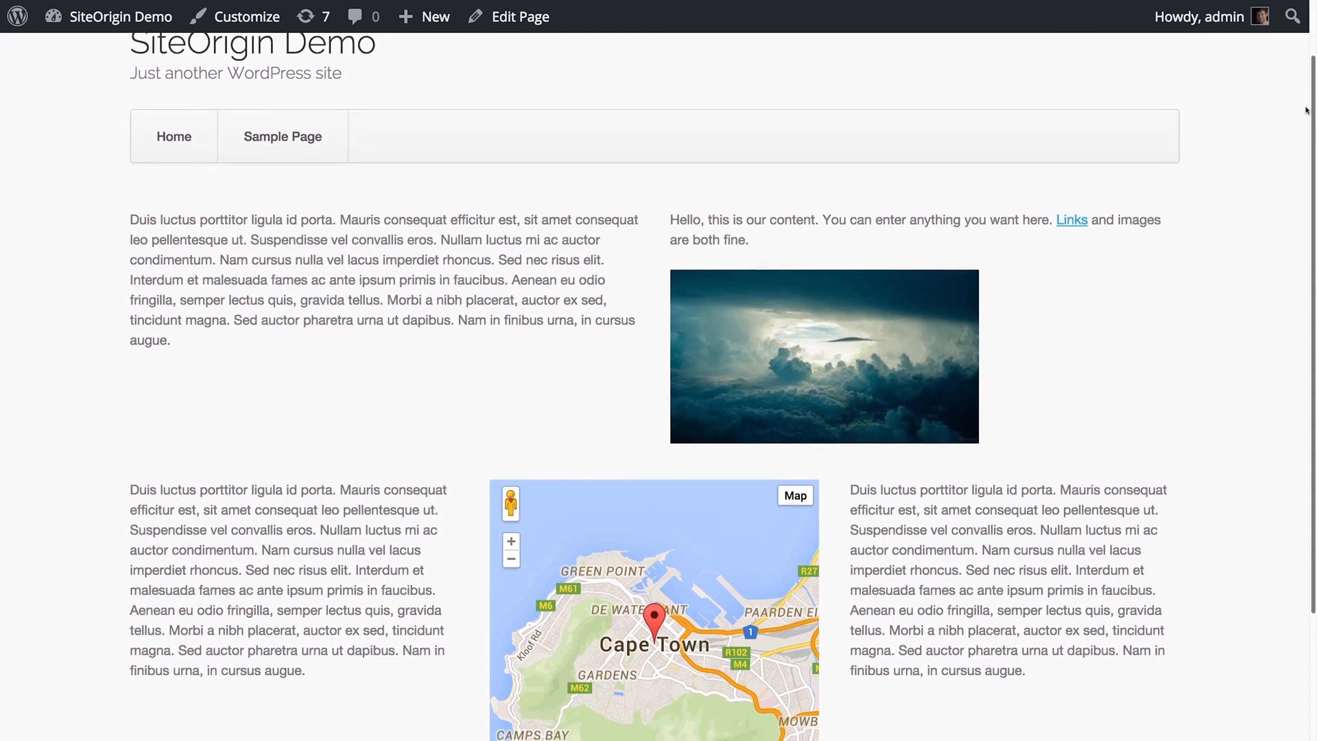
{"action": "scroll", "coordinate": [1303, 140], "scroll_direction": "down", "scroll_amount": 4}
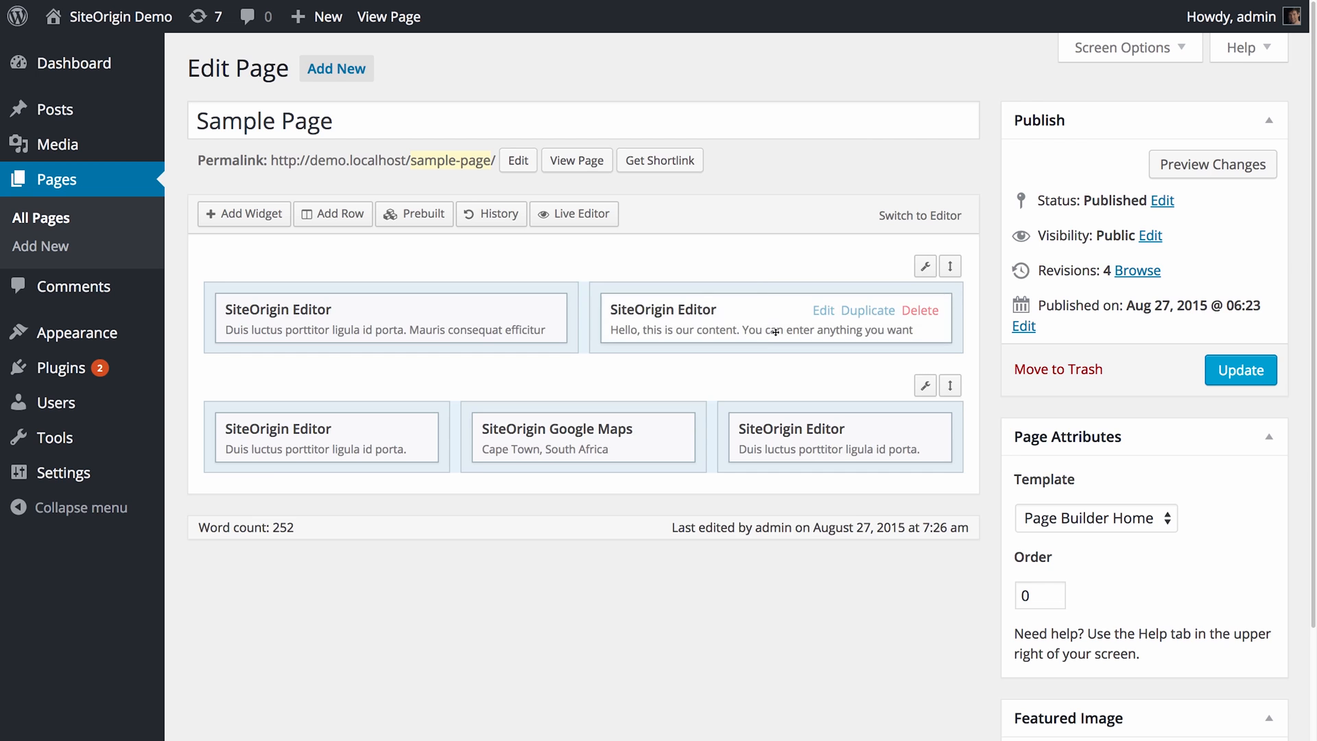
Step: Swap the two Editor widgets in the two-column row and move the three-column row above it
{"action": "left_click_drag", "start_coordinate": [779, 315], "coordinate": [412, 322]}
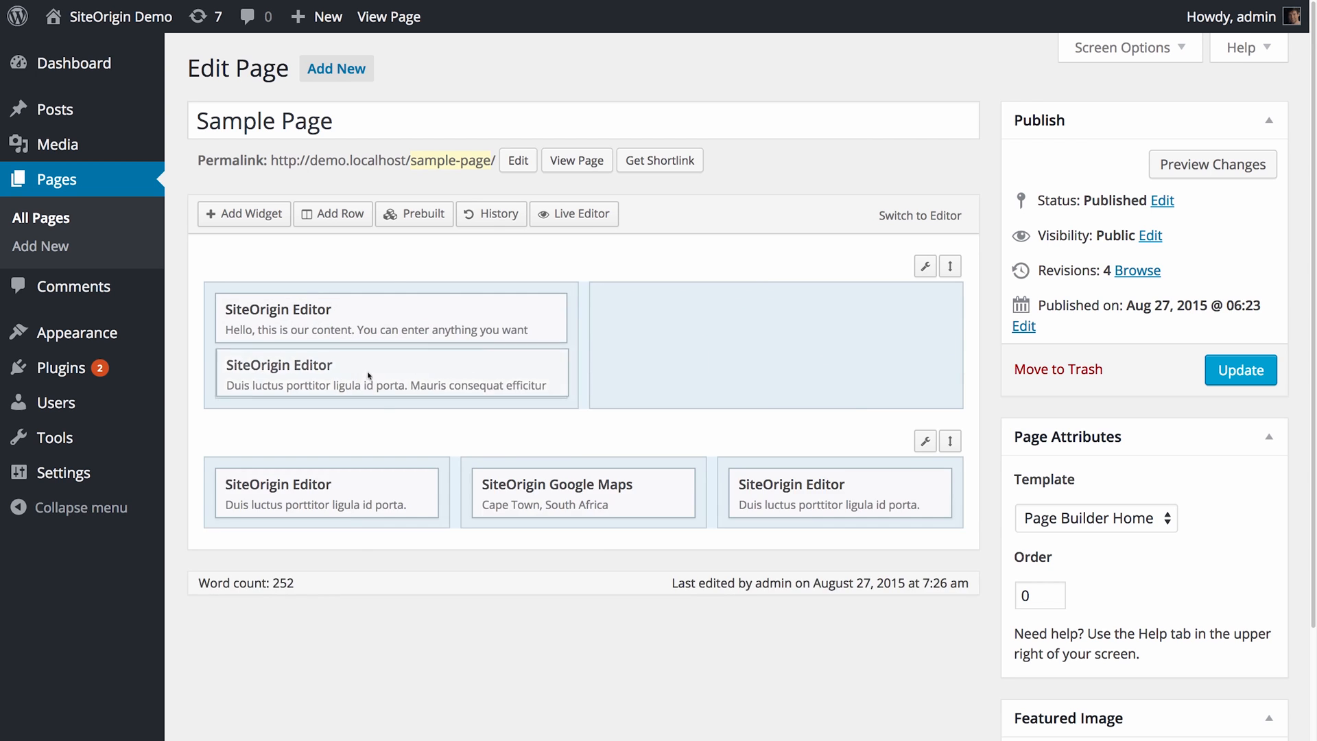
{"action": "left_click_drag", "start_coordinate": [309, 368], "coordinate": [794, 325]}
{"action": "left_click_drag", "start_coordinate": [950, 386], "coordinate": [878, 377]}
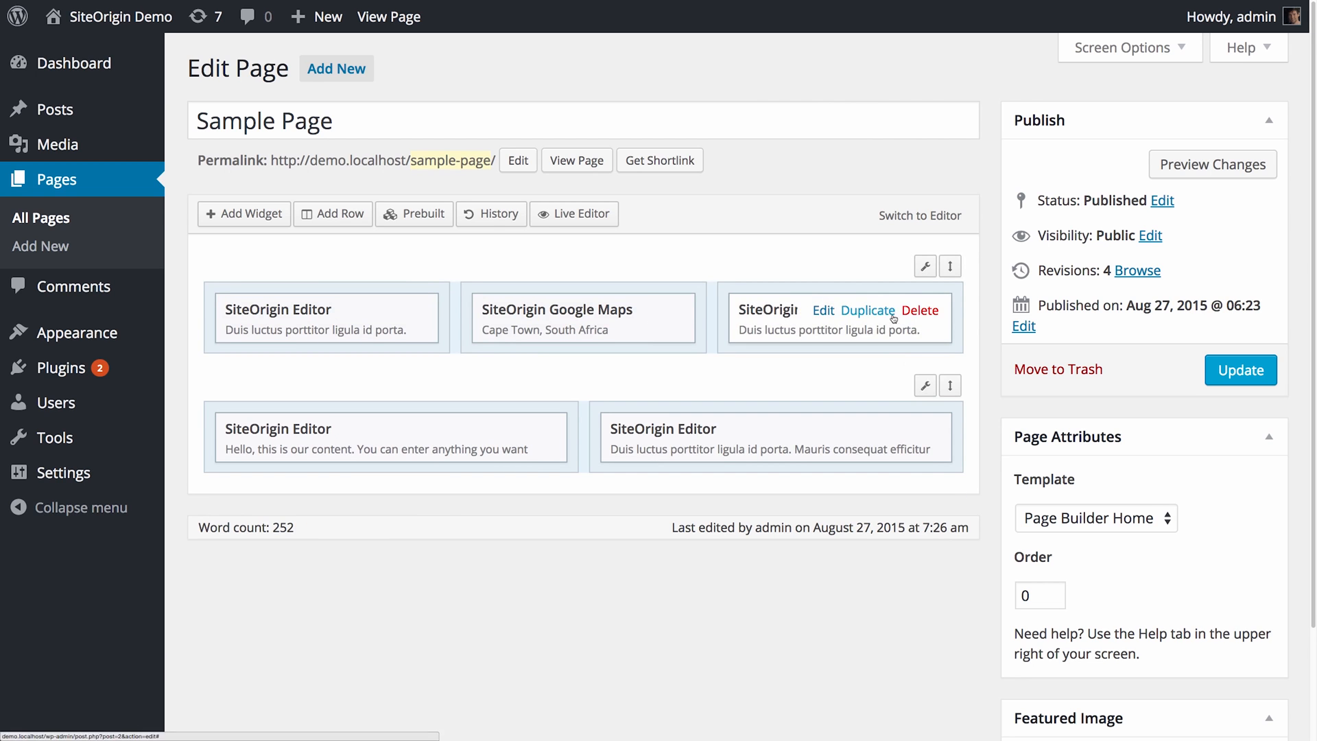
{"action": "left_click_drag", "start_coordinate": [814, 333], "coordinate": [491, 465]}
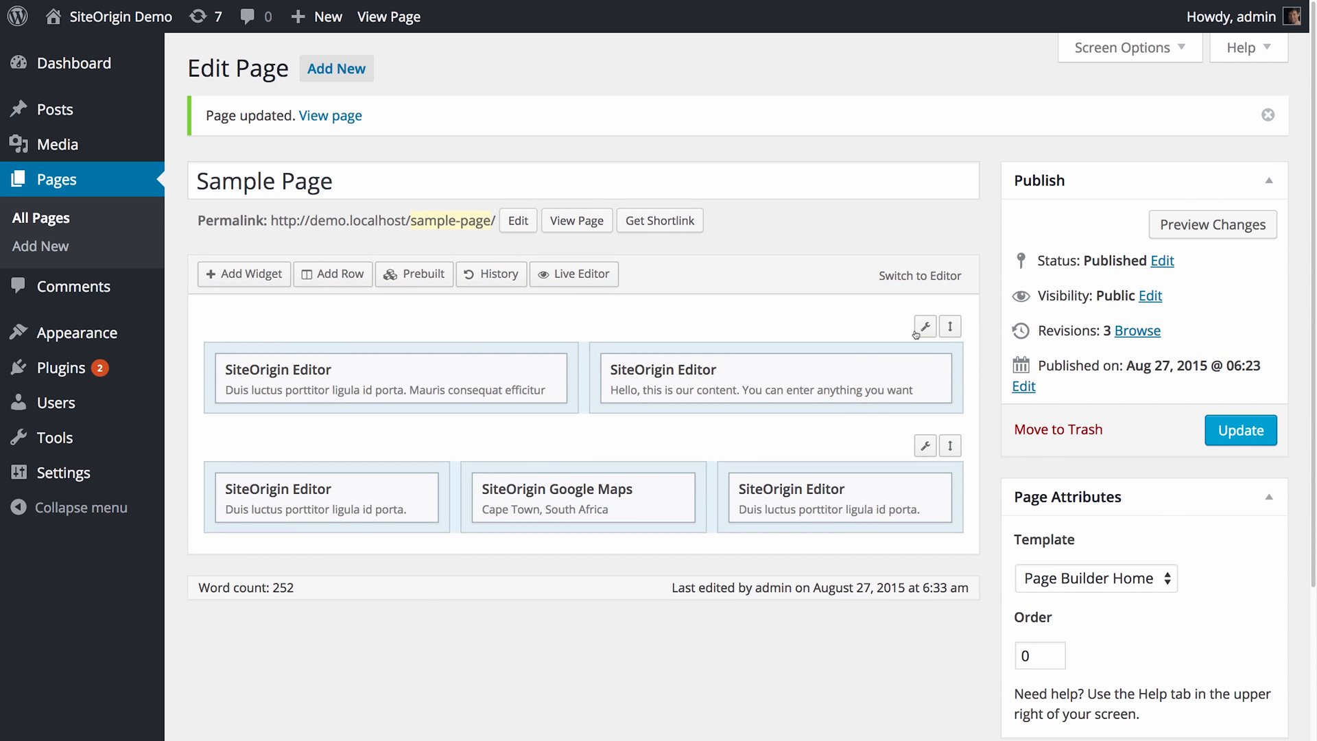
Step: Give the two-column row the row class custom-class, the cell class specific-row-1 and the CSS style margin-top:25px;
{"action": "mouse_move", "coordinate": [925, 332]}
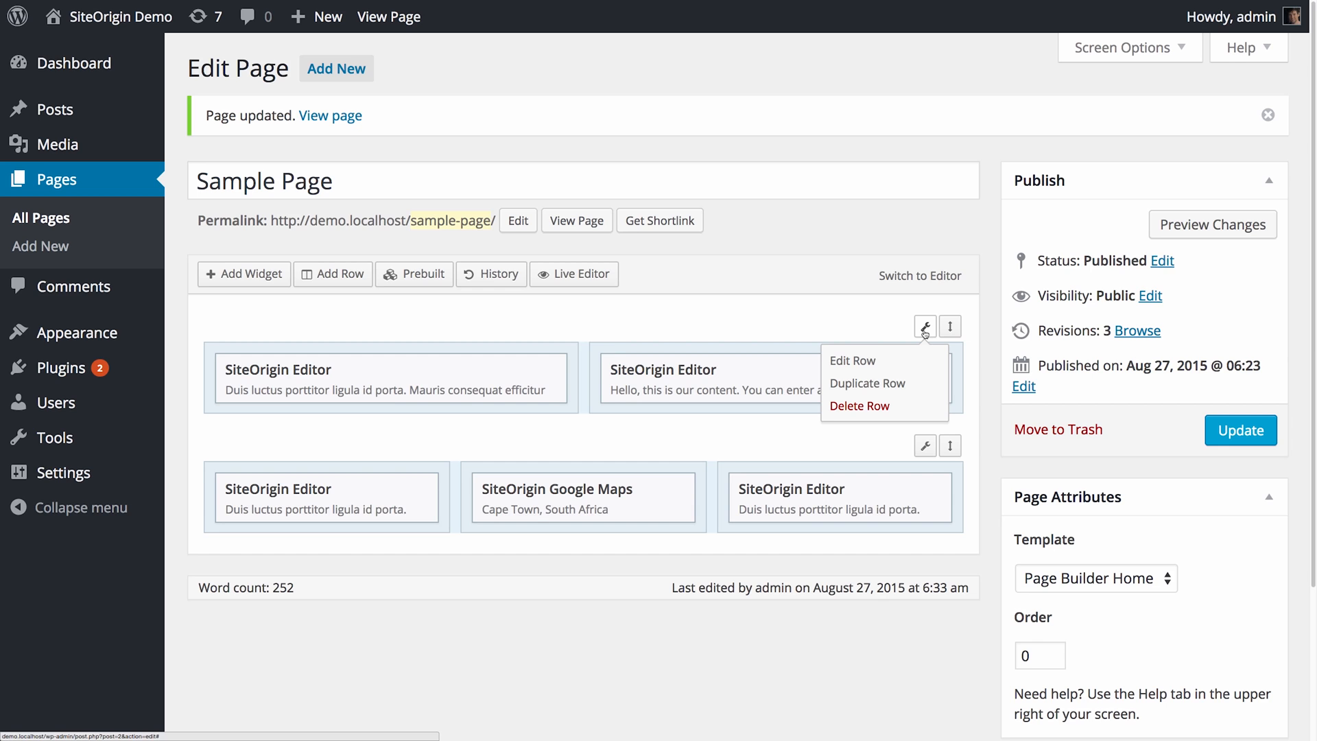
{"action": "left_click", "coordinate": [925, 332]}
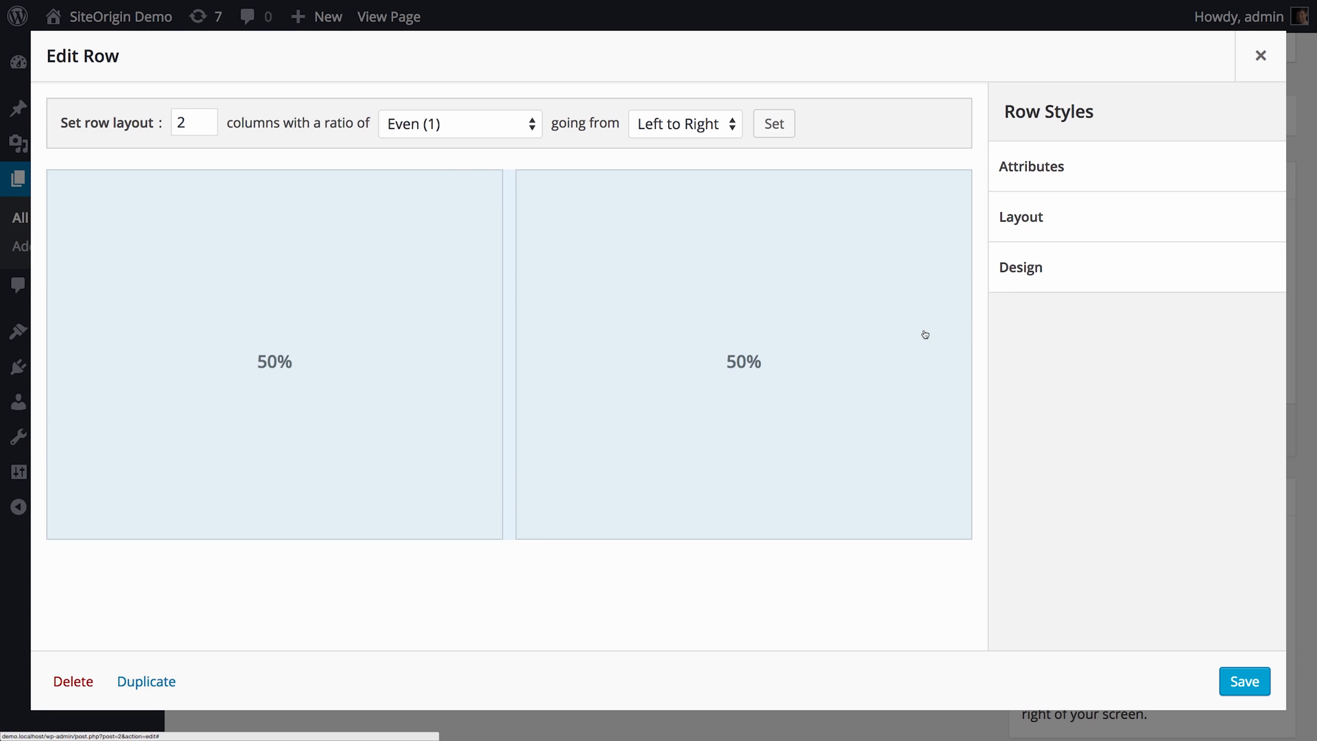
{"action": "left_click", "coordinate": [1060, 170]}
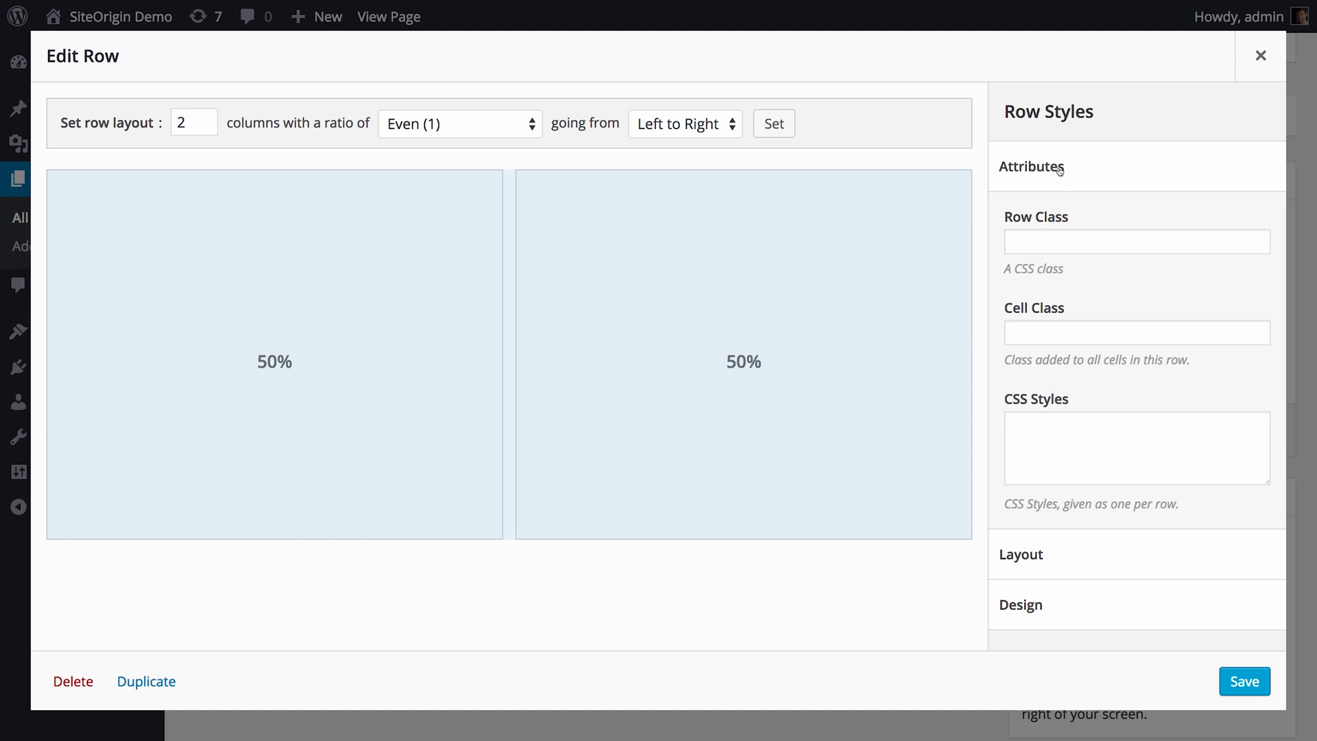
{"action": "left_click", "coordinate": [1061, 240]}
{"action": "type", "text": "custom-c"}
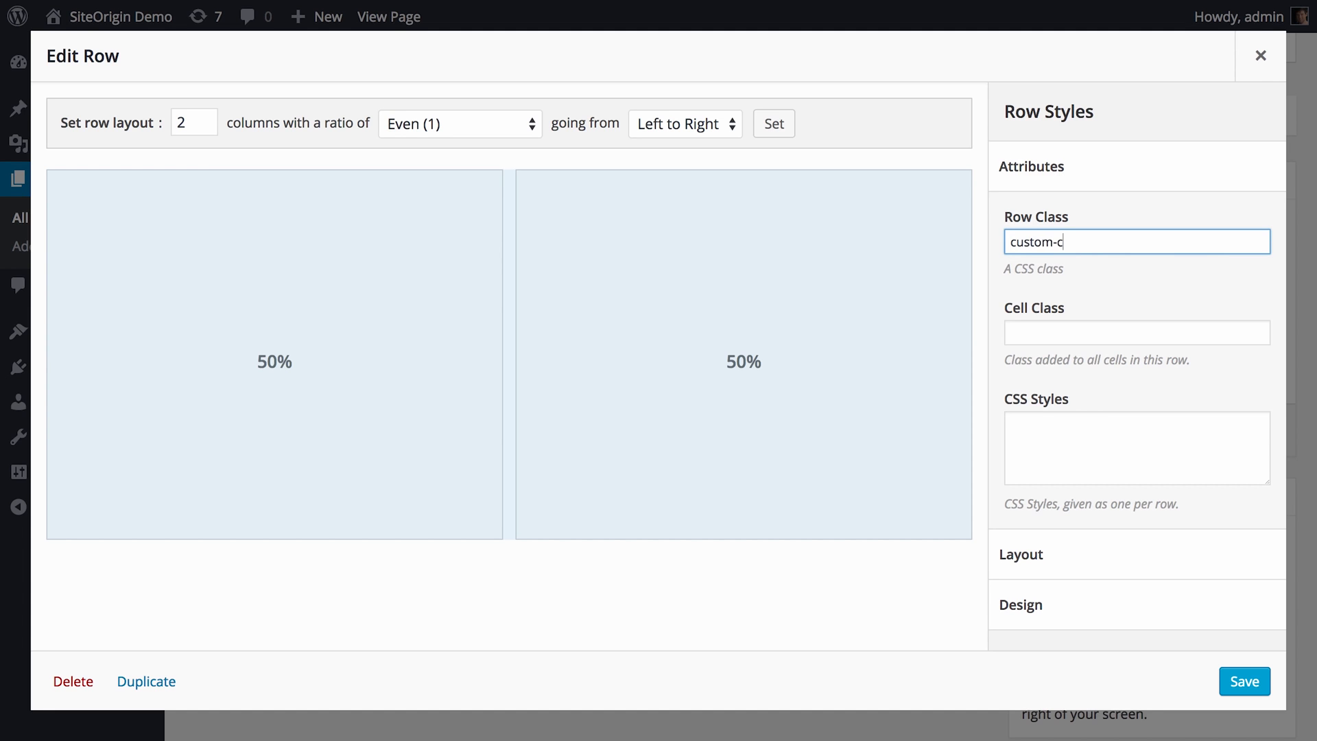
{"action": "type", "text": "lass"}
{"action": "key", "text": "Tab"}
{"action": "type", "text": "specific-r"}
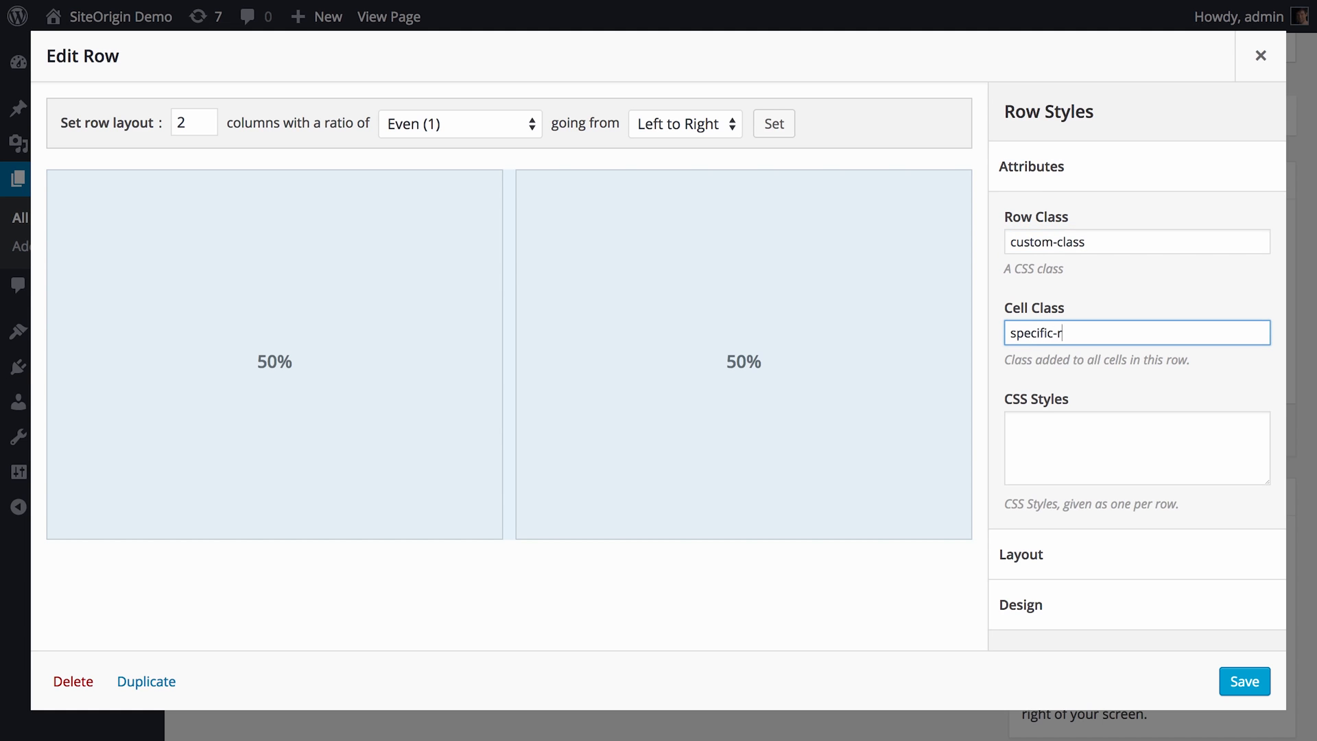
{"action": "type", "text": "ow-1"}
{"action": "key", "text": "Tab"}
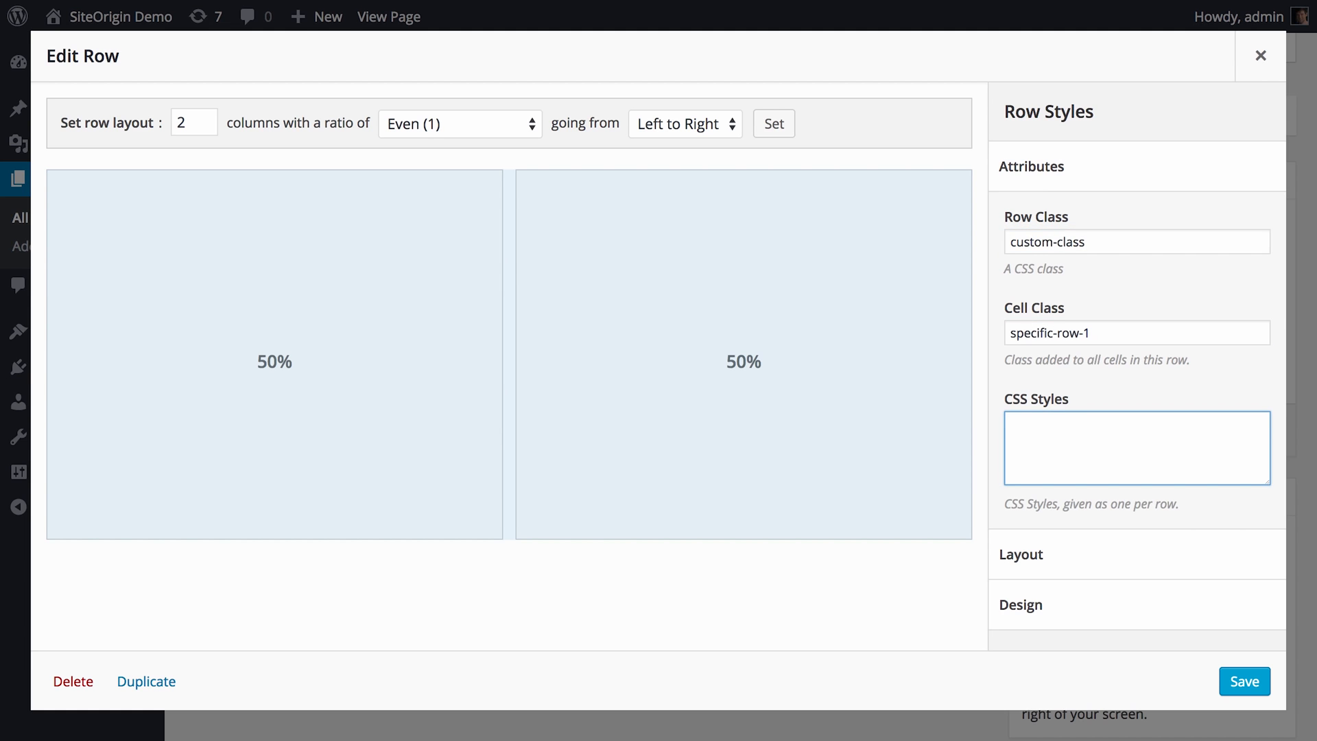
{"action": "type", "text": "margin-top:25px;"}
{"action": "left_click", "coordinate": [1081, 159]}
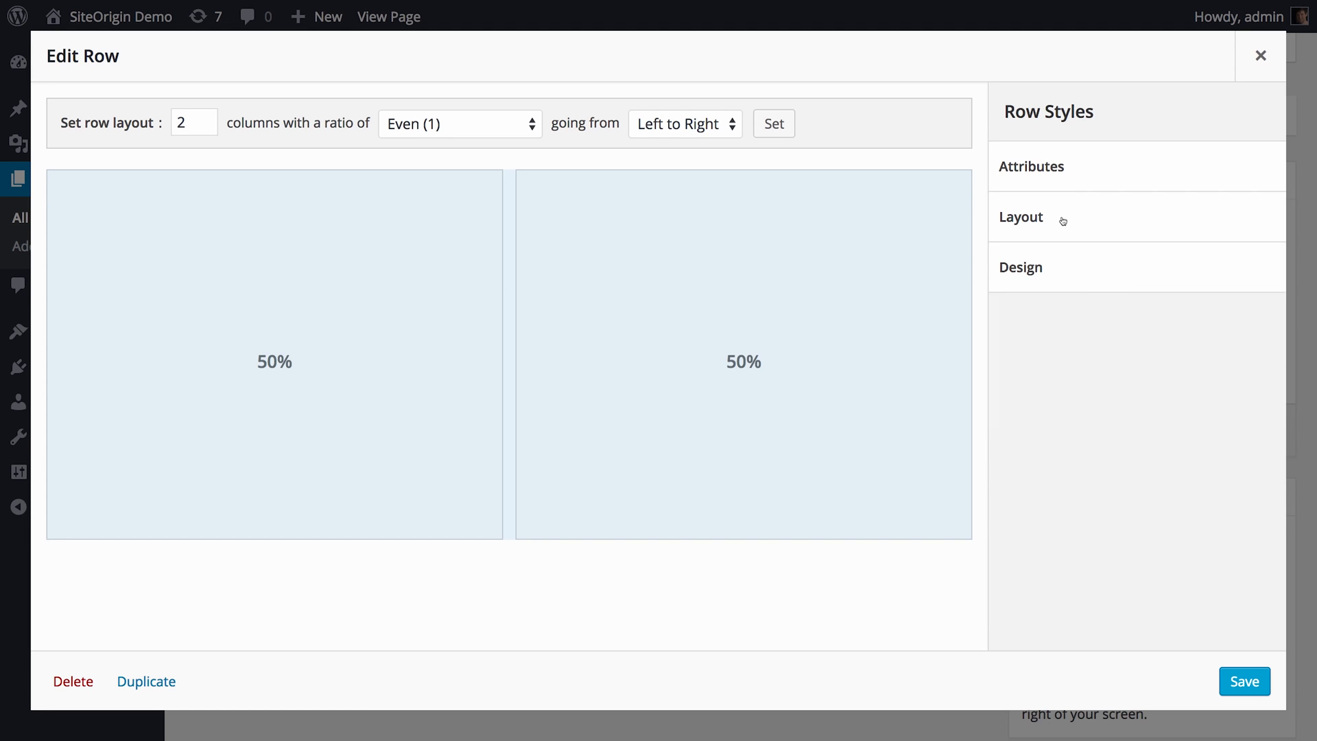
Step: Set the two-column row's gutter to 25 px, its padding to 25 0 px and its row layout to Full Width Stretched
{"action": "left_click", "coordinate": [1062, 220]}
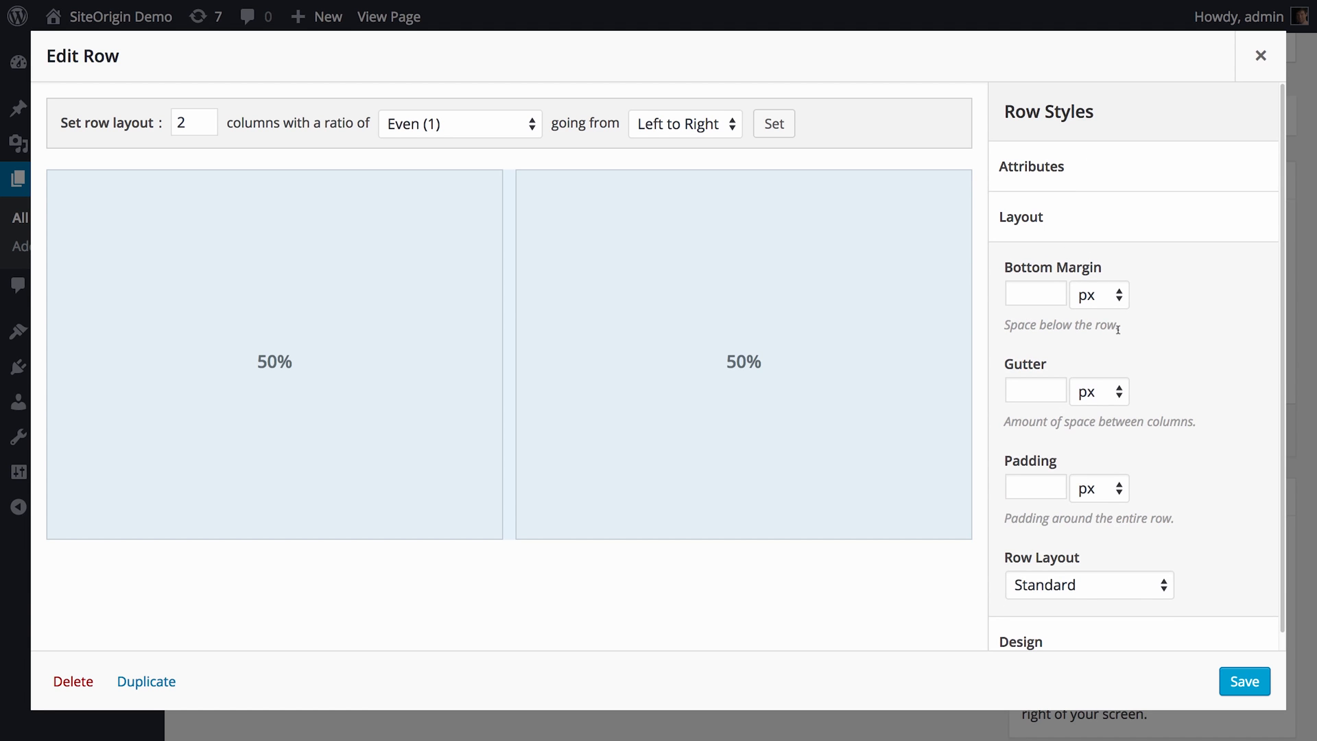
{"action": "left_click", "coordinate": [1051, 299]}
{"action": "left_click", "coordinate": [1031, 385]}
{"action": "type", "text": "25"}
{"action": "left_click", "coordinate": [1038, 483]}
{"action": "type", "text": "25 0"}
{"action": "scroll", "coordinate": [1187, 510], "scroll_direction": "down", "scroll_amount": 1}
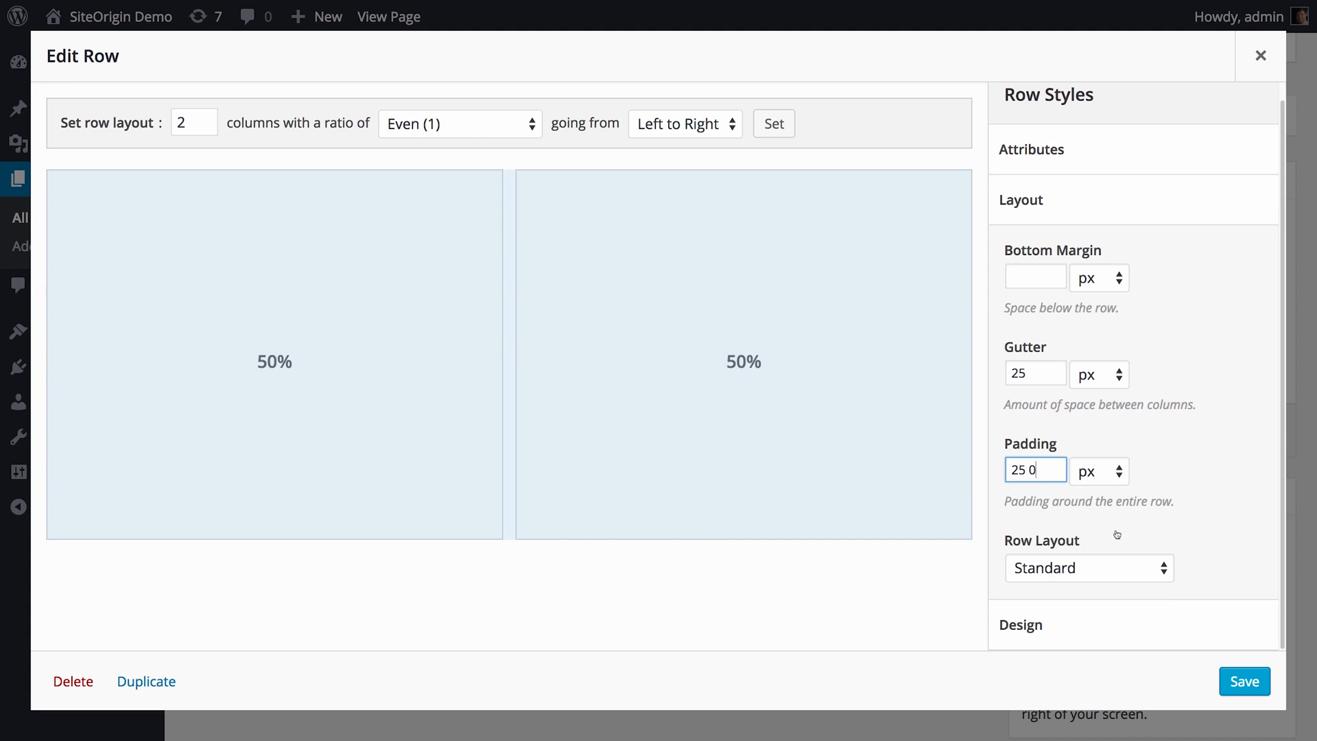
{"action": "left_click", "coordinate": [1091, 568]}
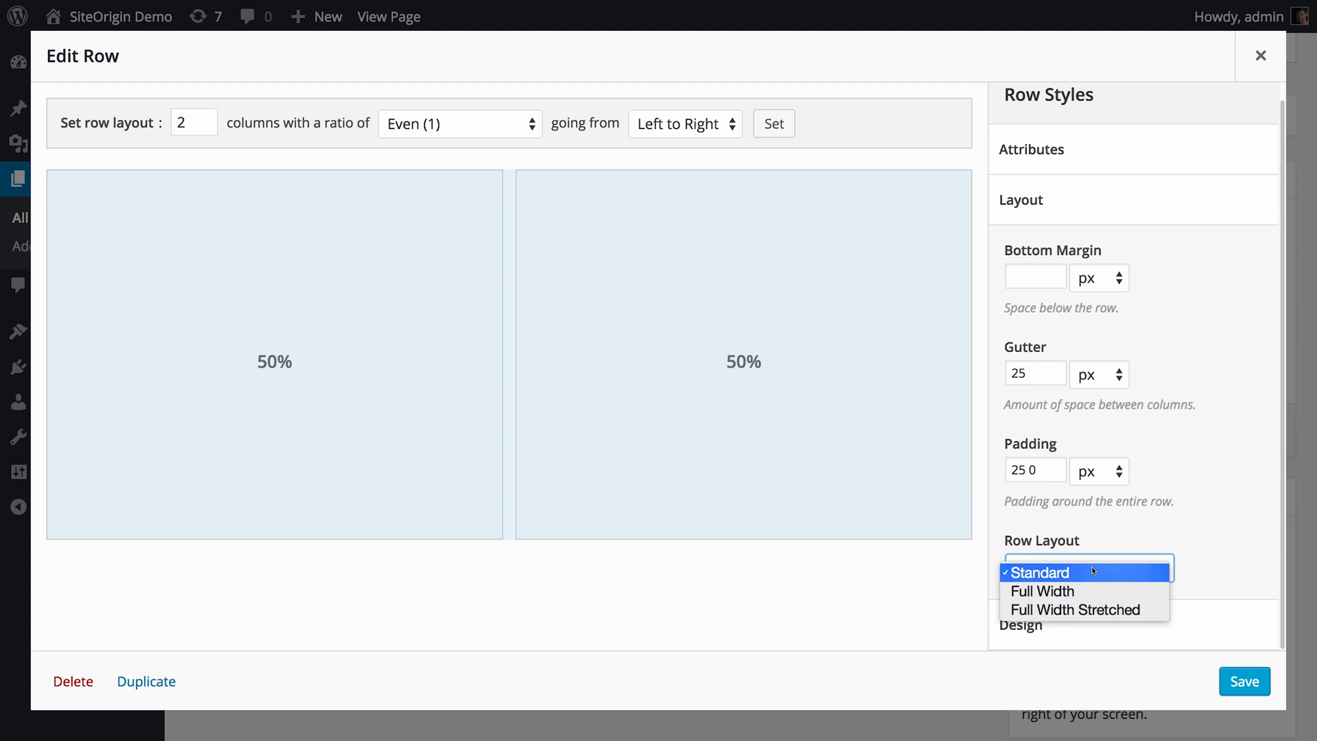
{"action": "left_click", "coordinate": [1093, 610]}
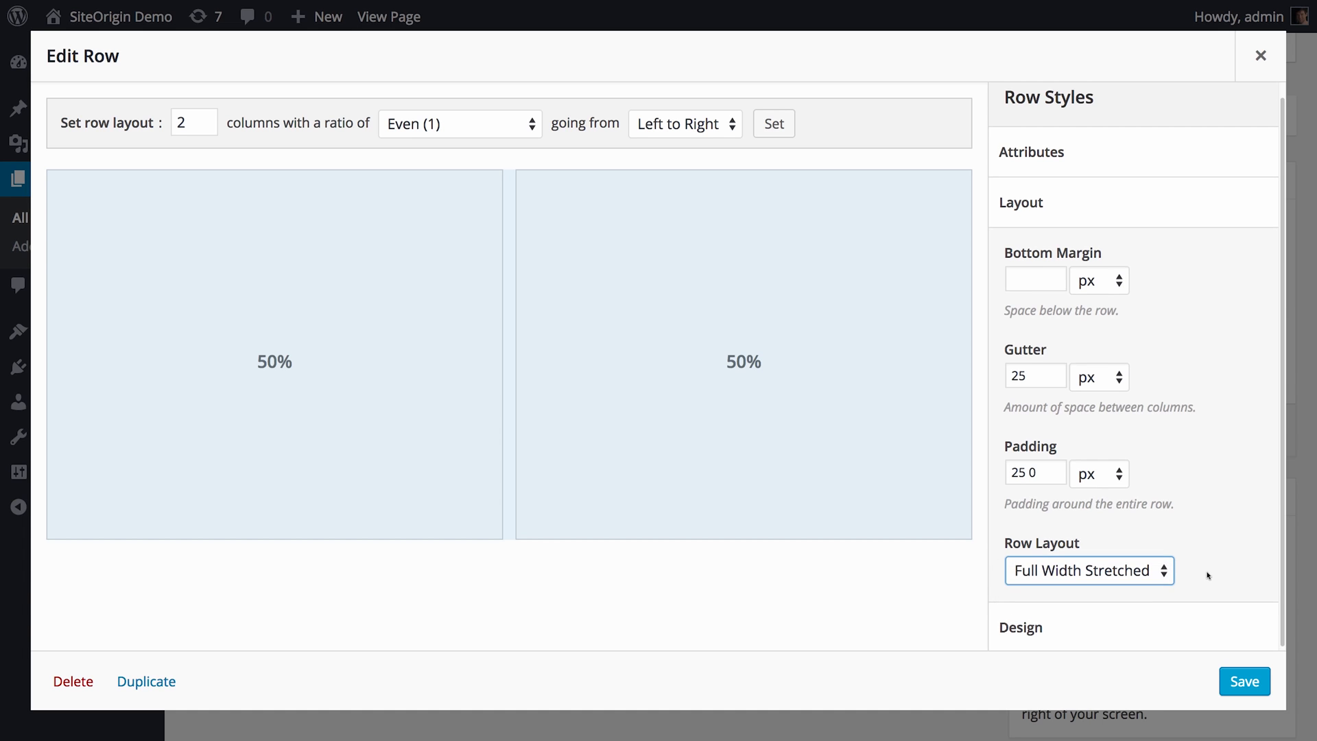
{"action": "left_click", "coordinate": [1075, 206]}
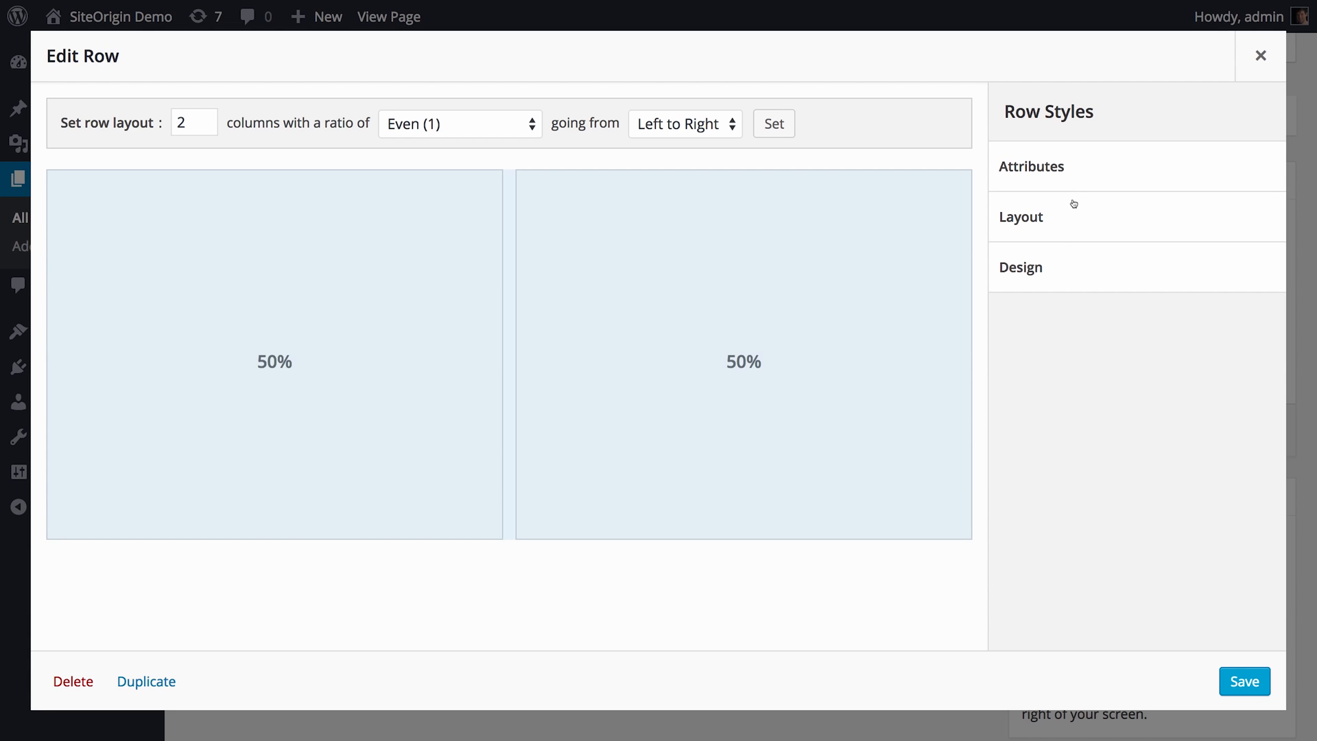
Step: Set the two-column row's background color to a pale light blue
{"action": "left_click", "coordinate": [1056, 275]}
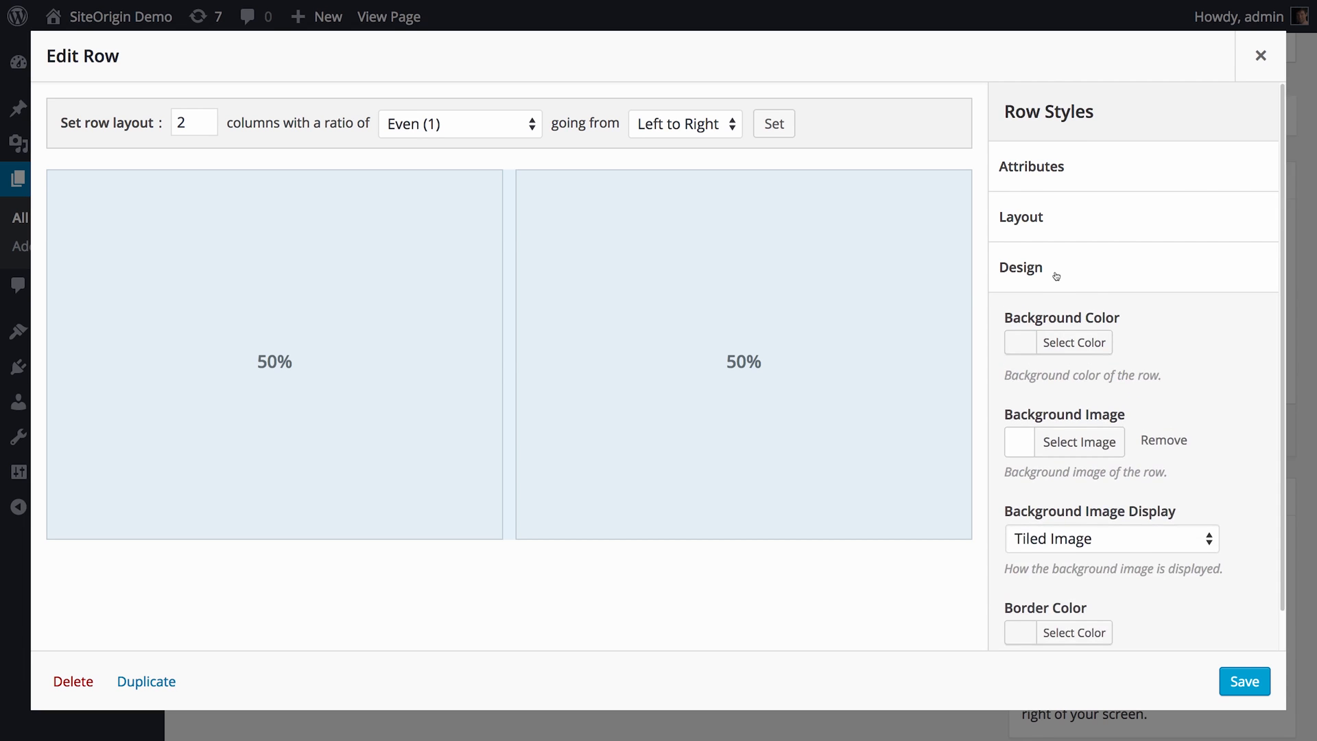
{"action": "scroll", "coordinate": [1056, 275], "scroll_direction": "down", "scroll_amount": 1}
{"action": "left_click", "coordinate": [1073, 302]}
{"action": "left_click", "coordinate": [1169, 539]}
{"action": "left_click_drag", "start_coordinate": [1241, 343], "coordinate": [1246, 502]}
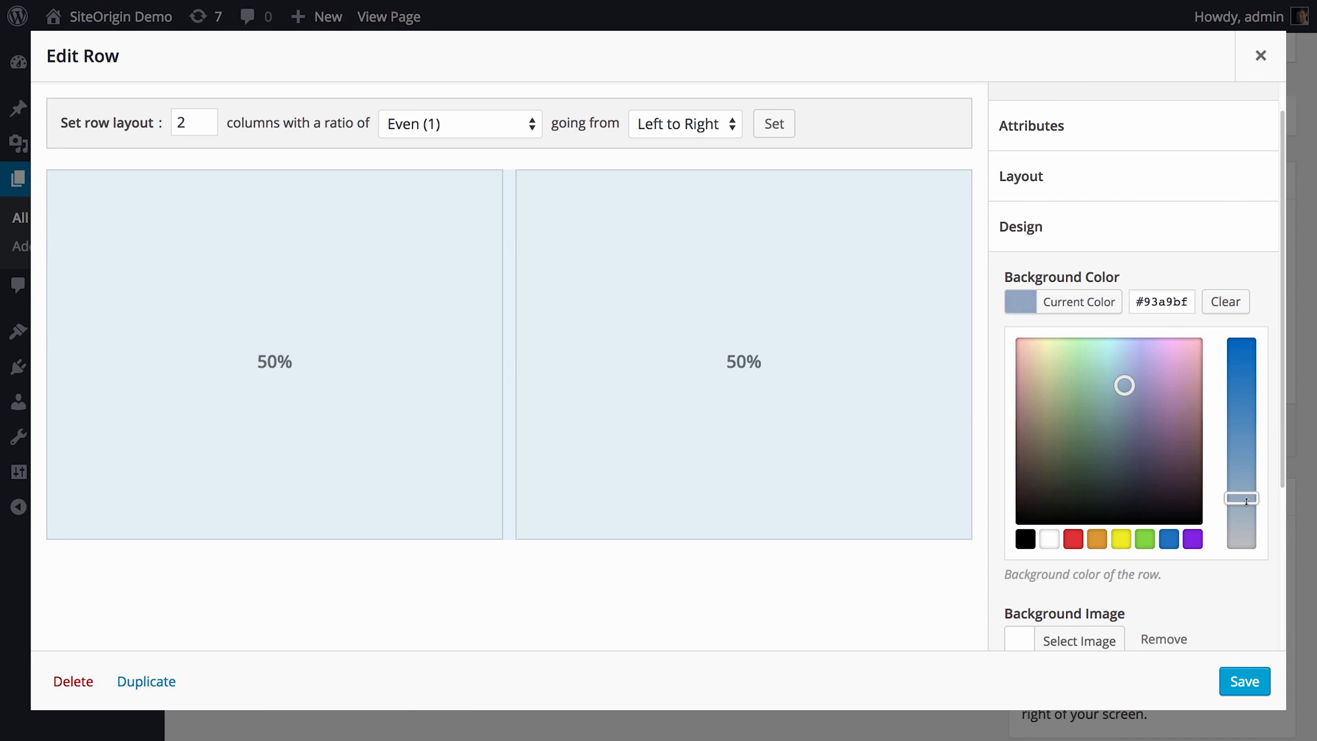
{"action": "left_click_drag", "start_coordinate": [1124, 386], "coordinate": [1119, 345]}
{"action": "left_click", "coordinate": [1230, 590]}
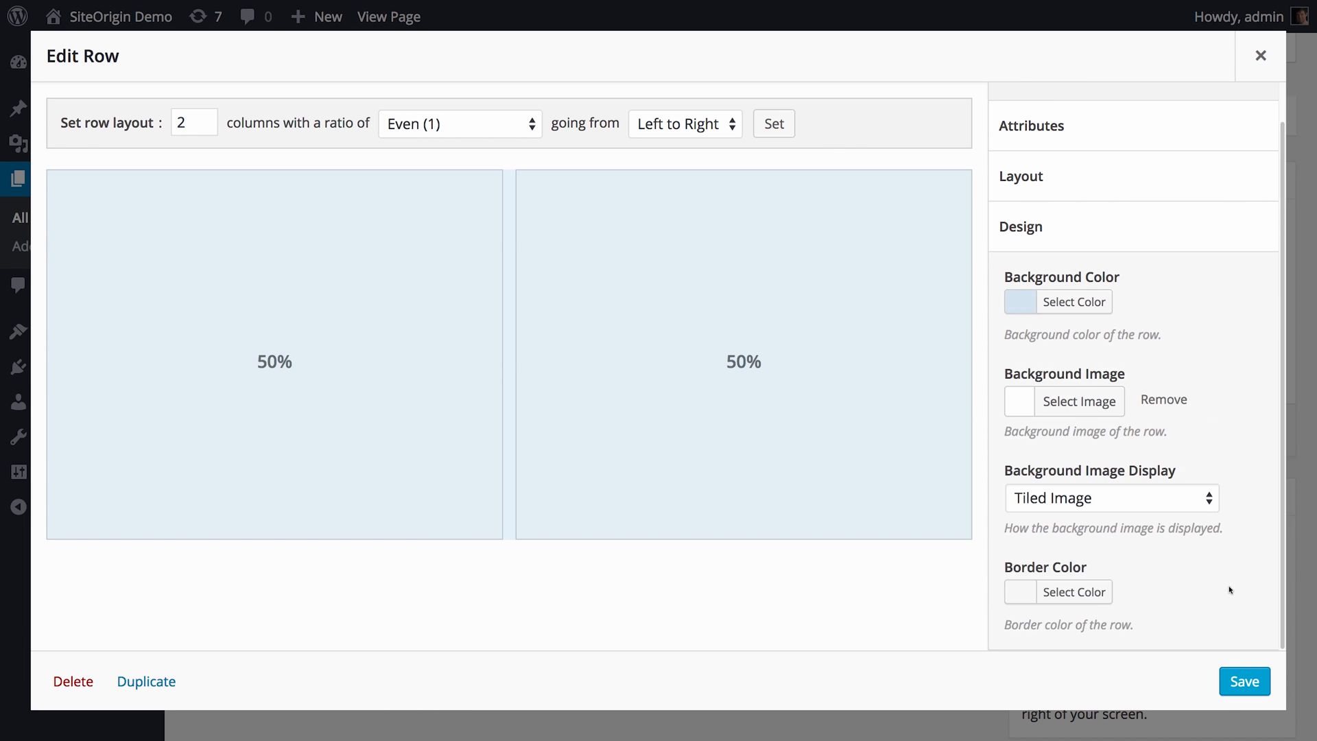
Step: Use sky-690293.jpg as the two-column row's background image with Parallax display and save the row
{"action": "left_click", "coordinate": [1077, 410]}
{"action": "left_click", "coordinate": [174, 255]}
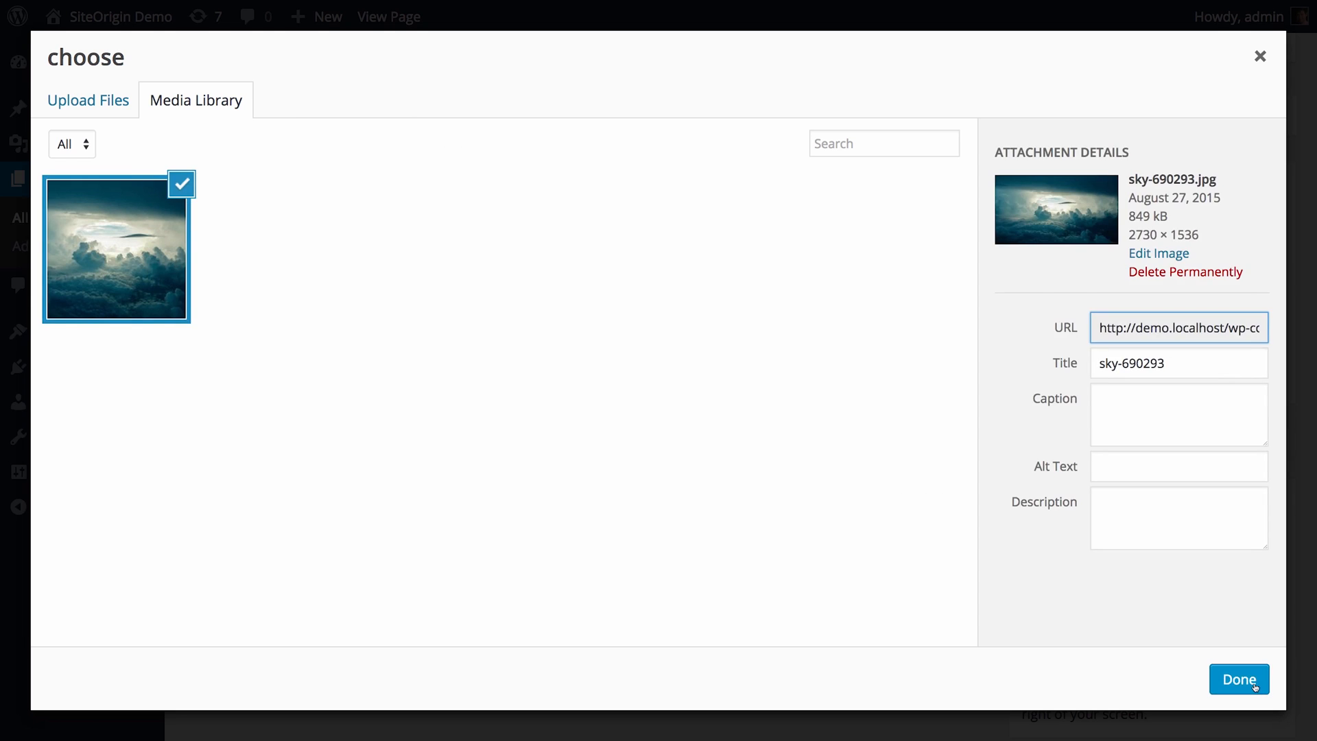
{"action": "left_click", "coordinate": [1238, 679]}
{"action": "left_click", "coordinate": [1112, 507]}
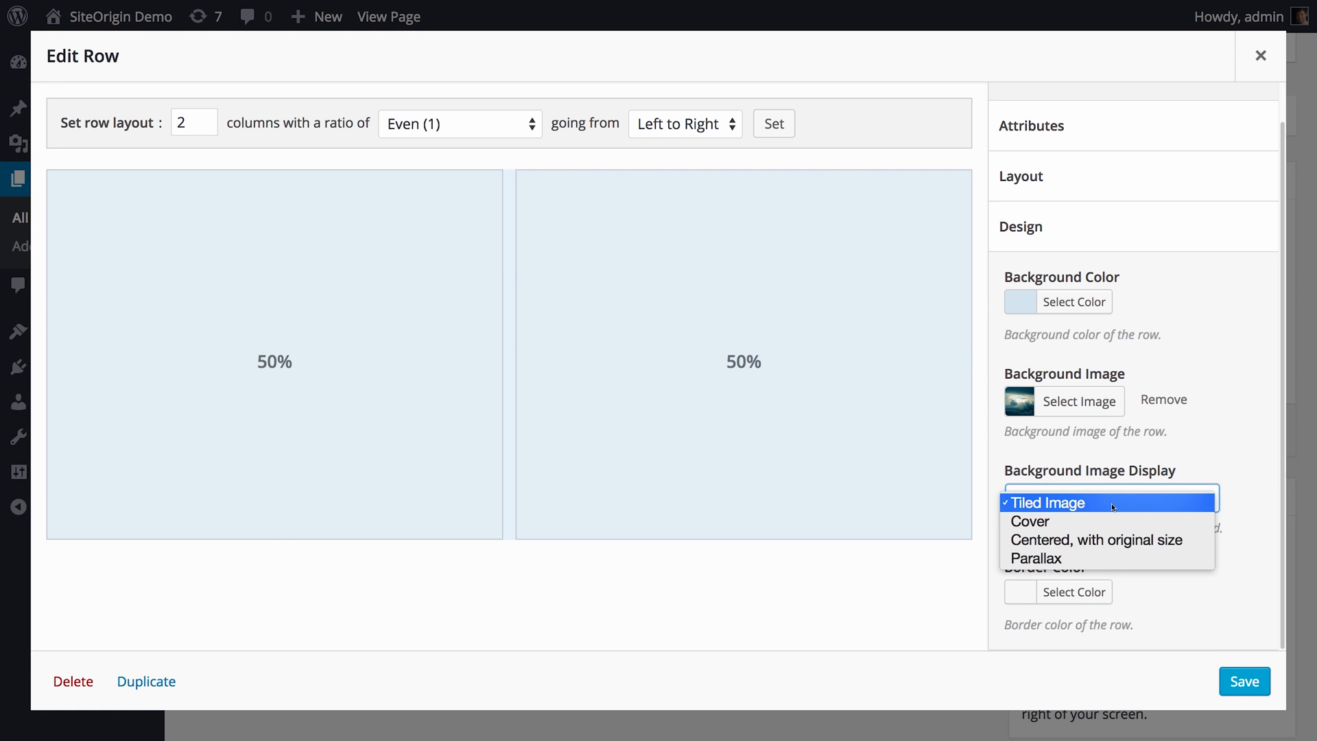
{"action": "left_click", "coordinate": [1106, 557]}
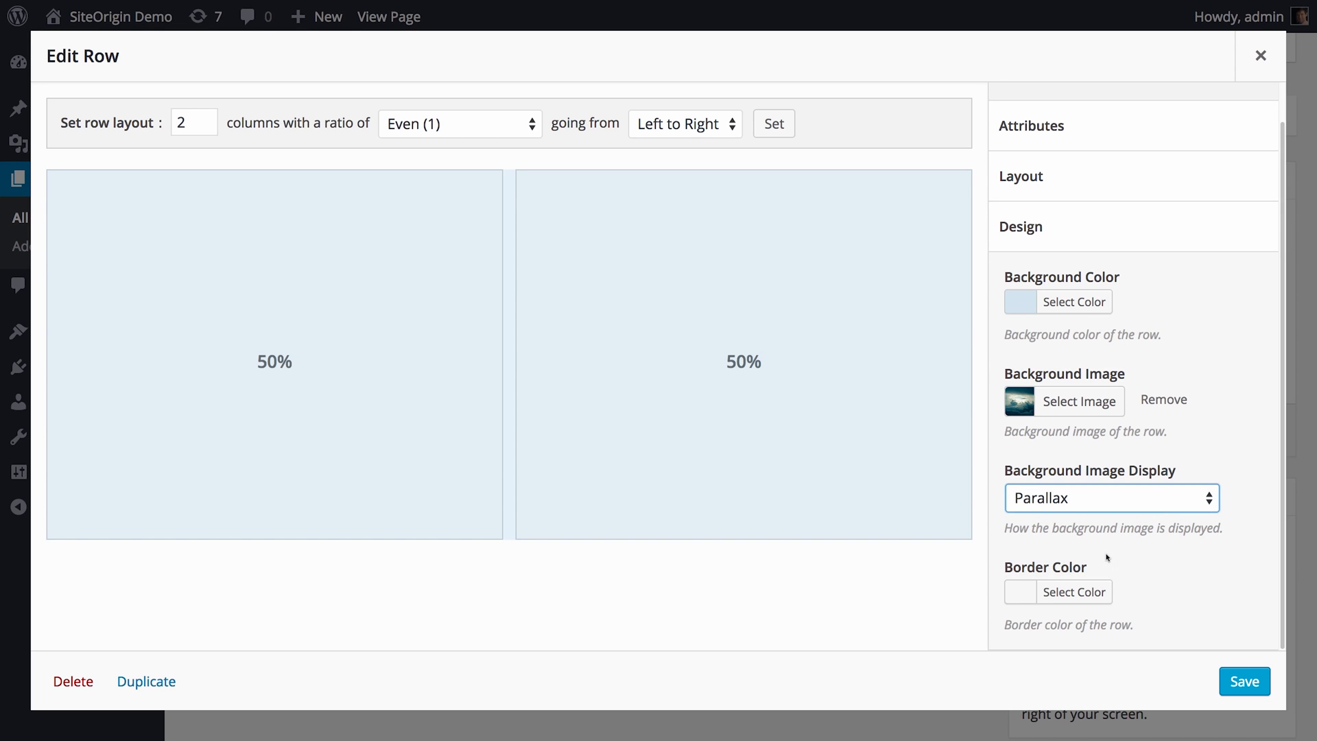
{"action": "left_click", "coordinate": [1248, 681]}
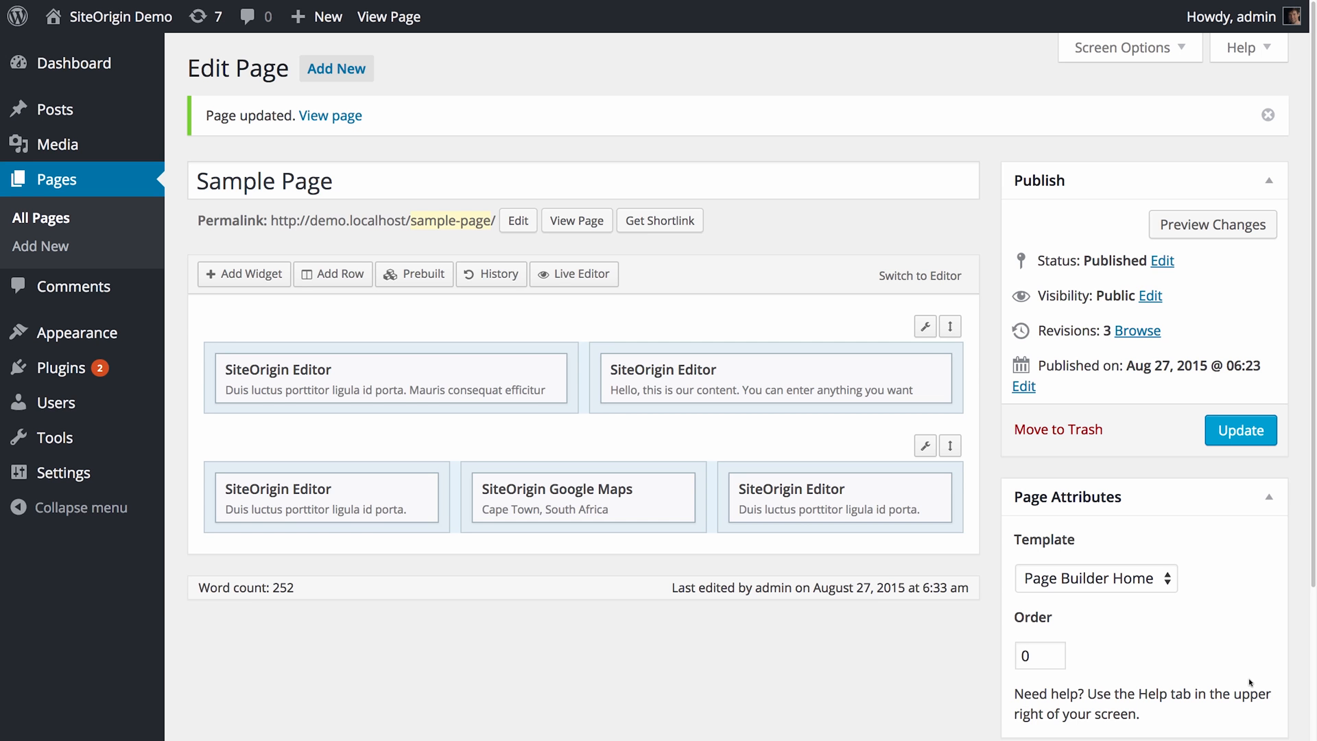
Step: Examine the attribute, layout and design style options of the Editor widget in the three-column row's first cell
{"action": "left_click", "coordinate": [310, 489]}
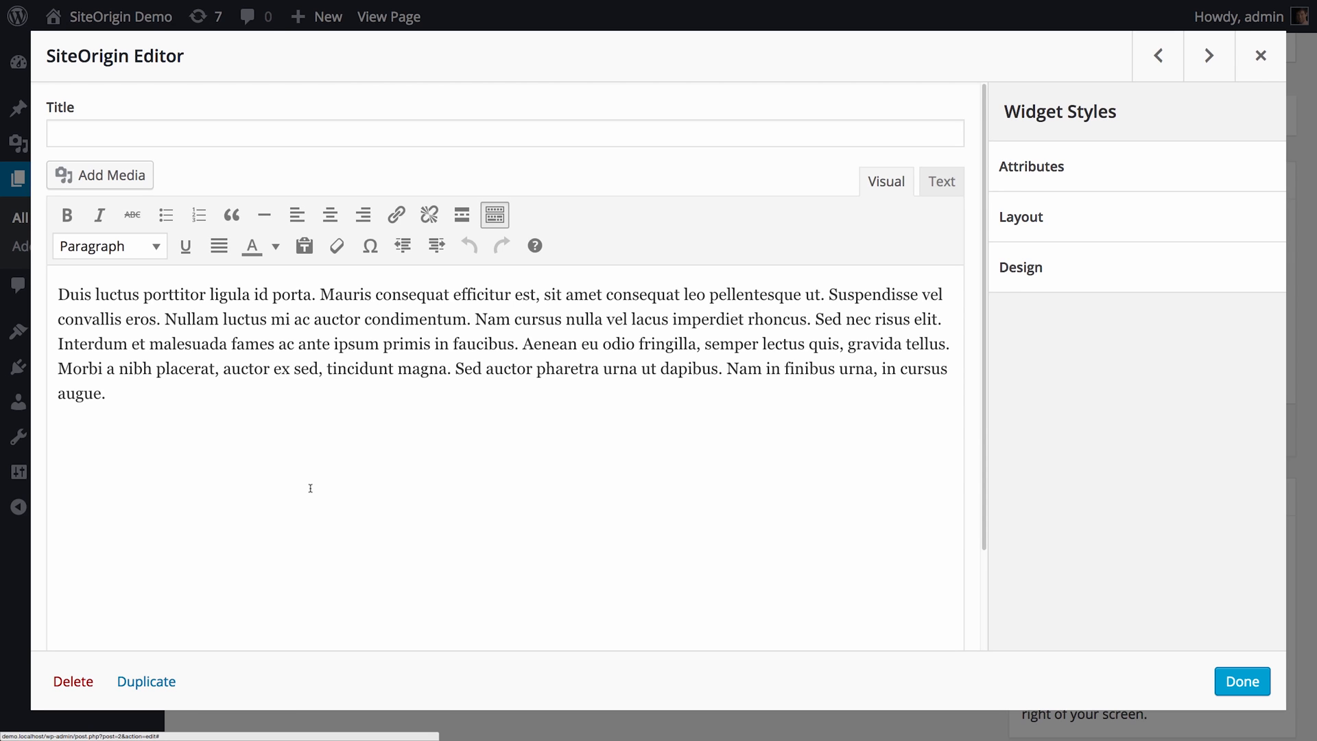
{"action": "left_click", "coordinate": [1032, 173]}
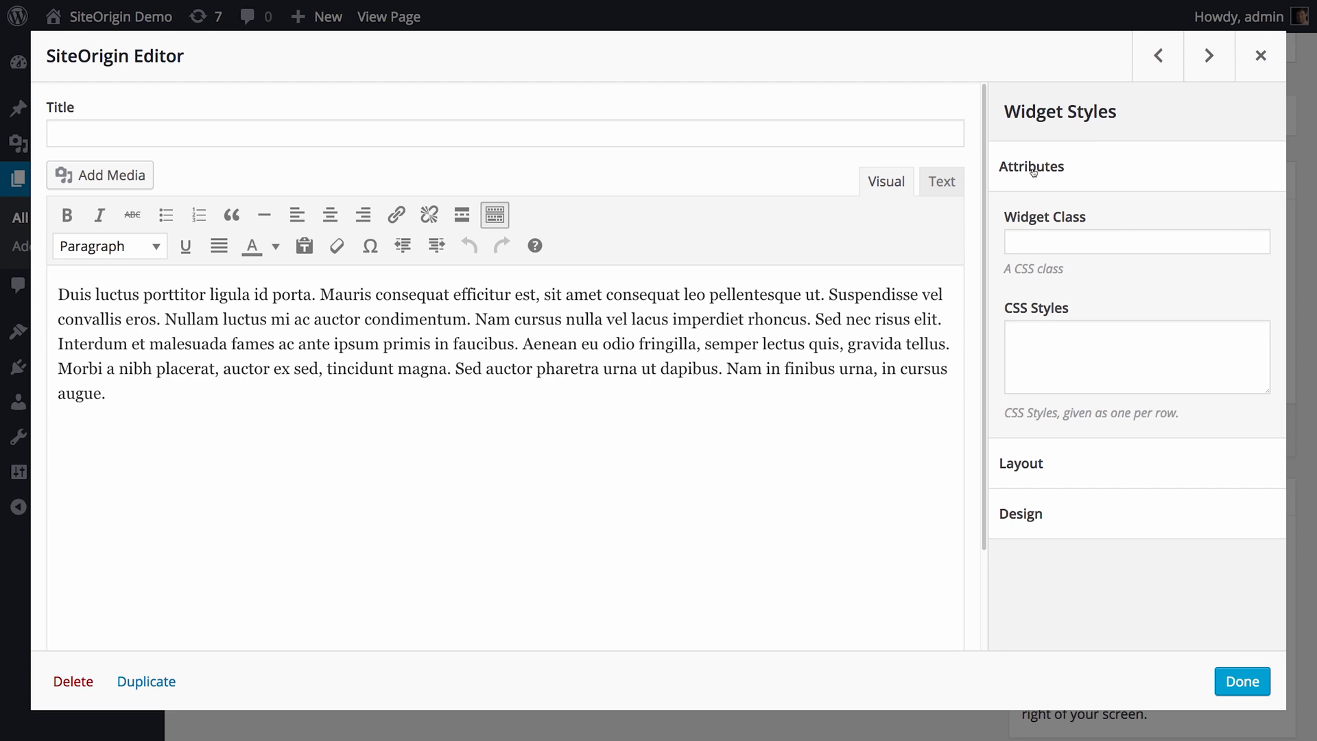
{"action": "left_click", "coordinate": [1033, 171]}
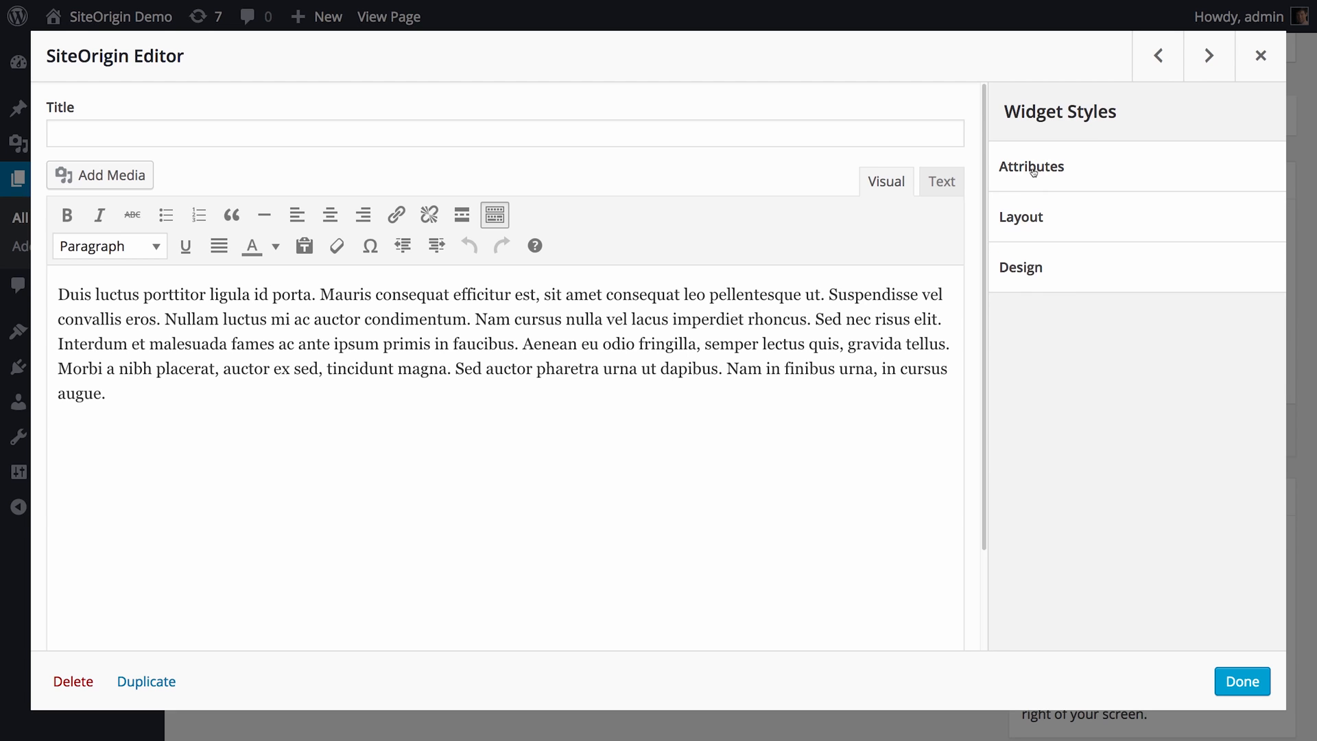
{"action": "left_click", "coordinate": [1036, 222]}
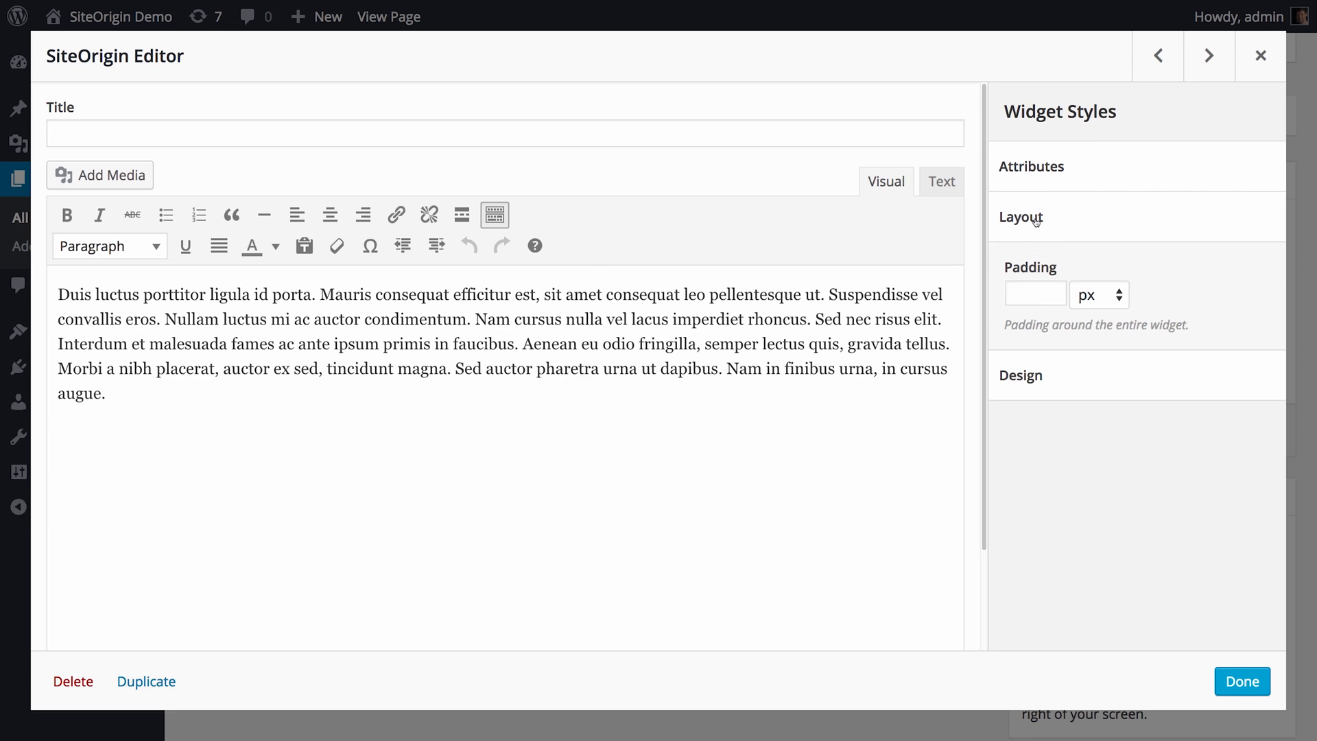
{"action": "left_click", "coordinate": [1035, 221]}
{"action": "left_click", "coordinate": [1115, 273]}
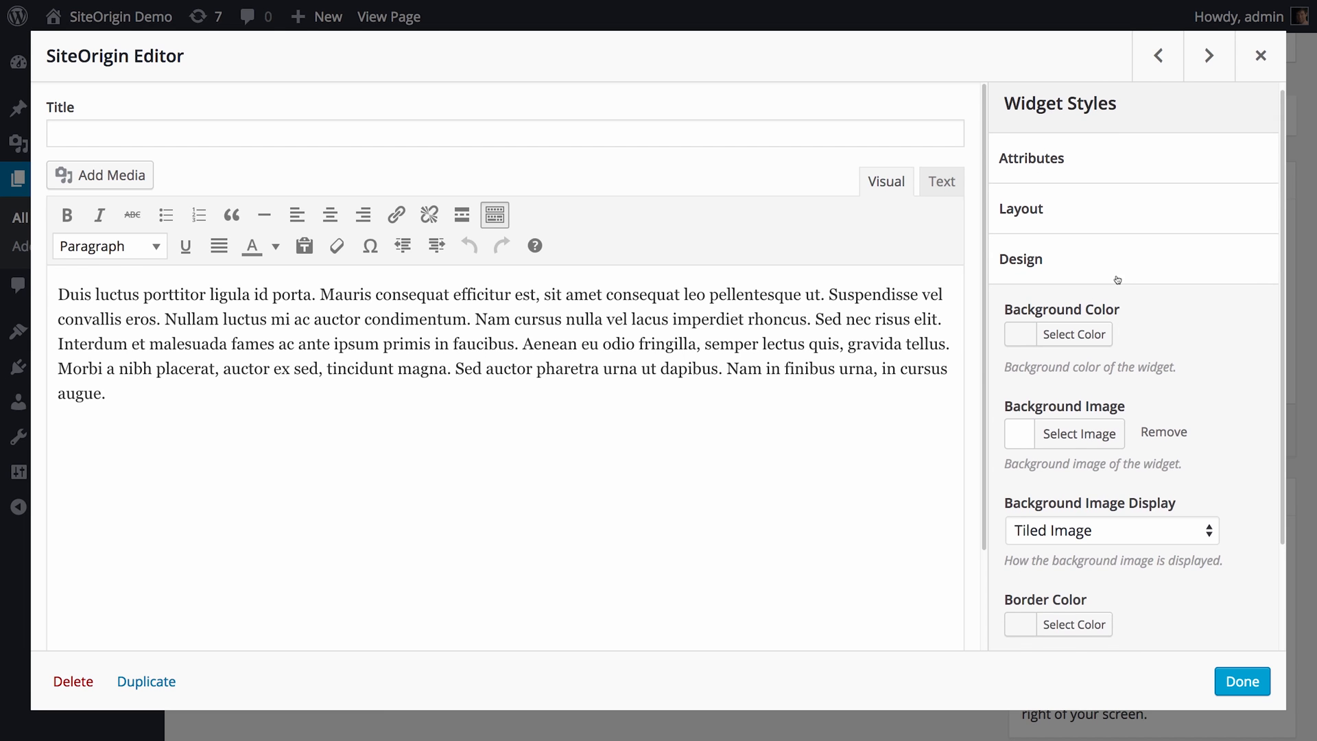
{"action": "scroll", "coordinate": [1116, 278], "scroll_direction": "down", "scroll_amount": 1}
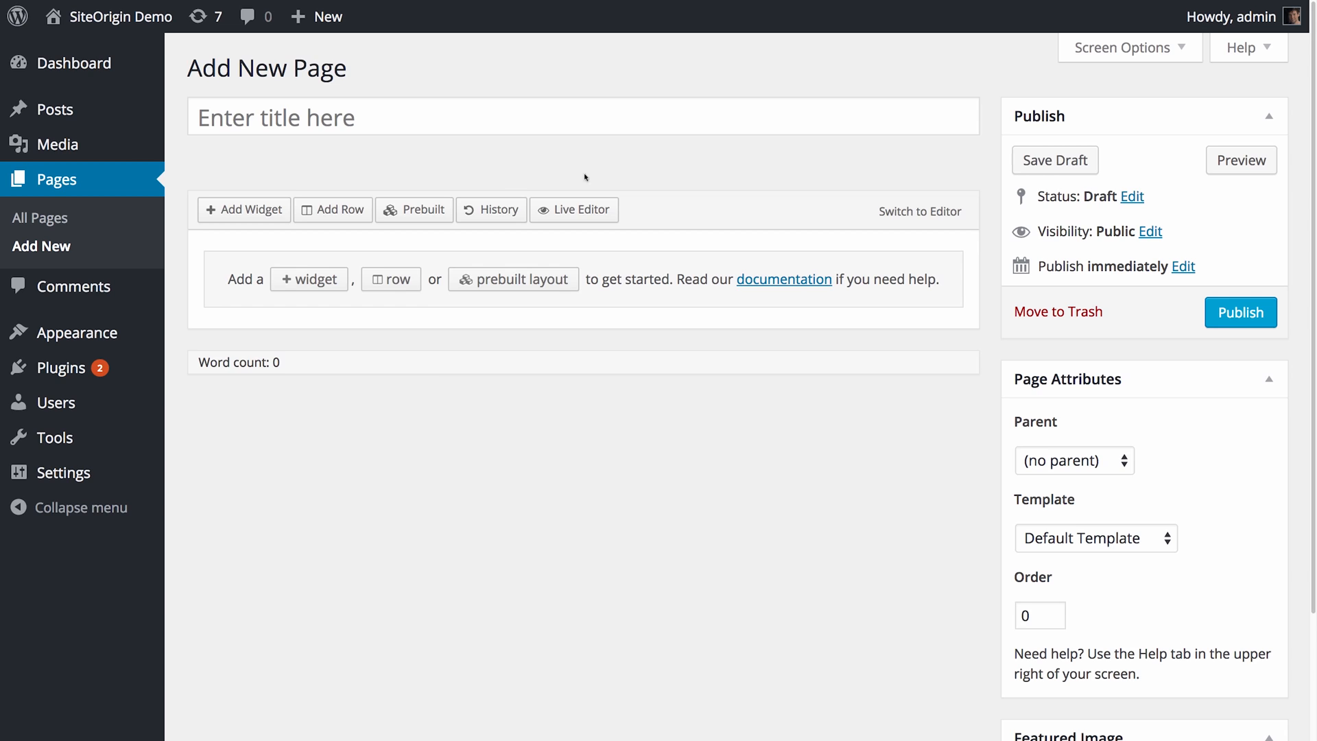
Step: Load the My CV prebuilt layout from the enabled Layouts Directory into the new page and save the page as a draft
{"action": "left_click", "coordinate": [402, 214]}
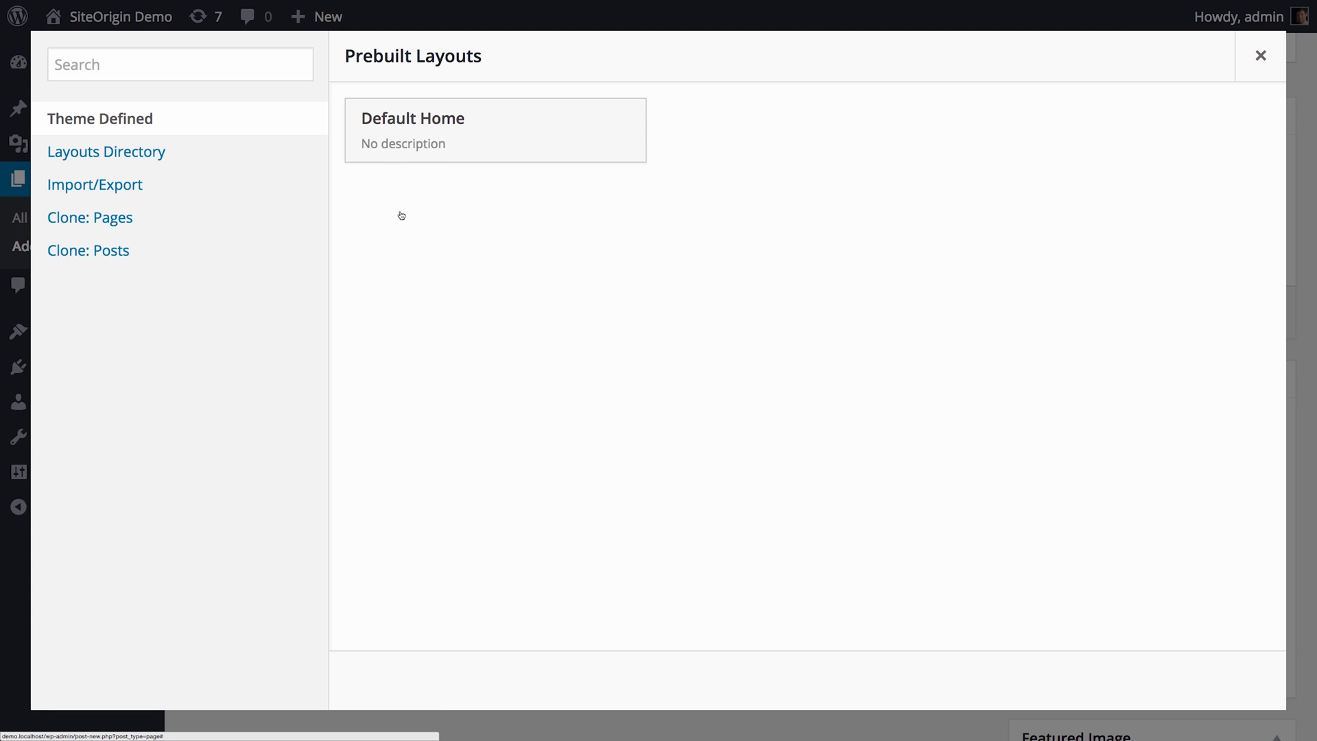
{"action": "left_click", "coordinate": [189, 156]}
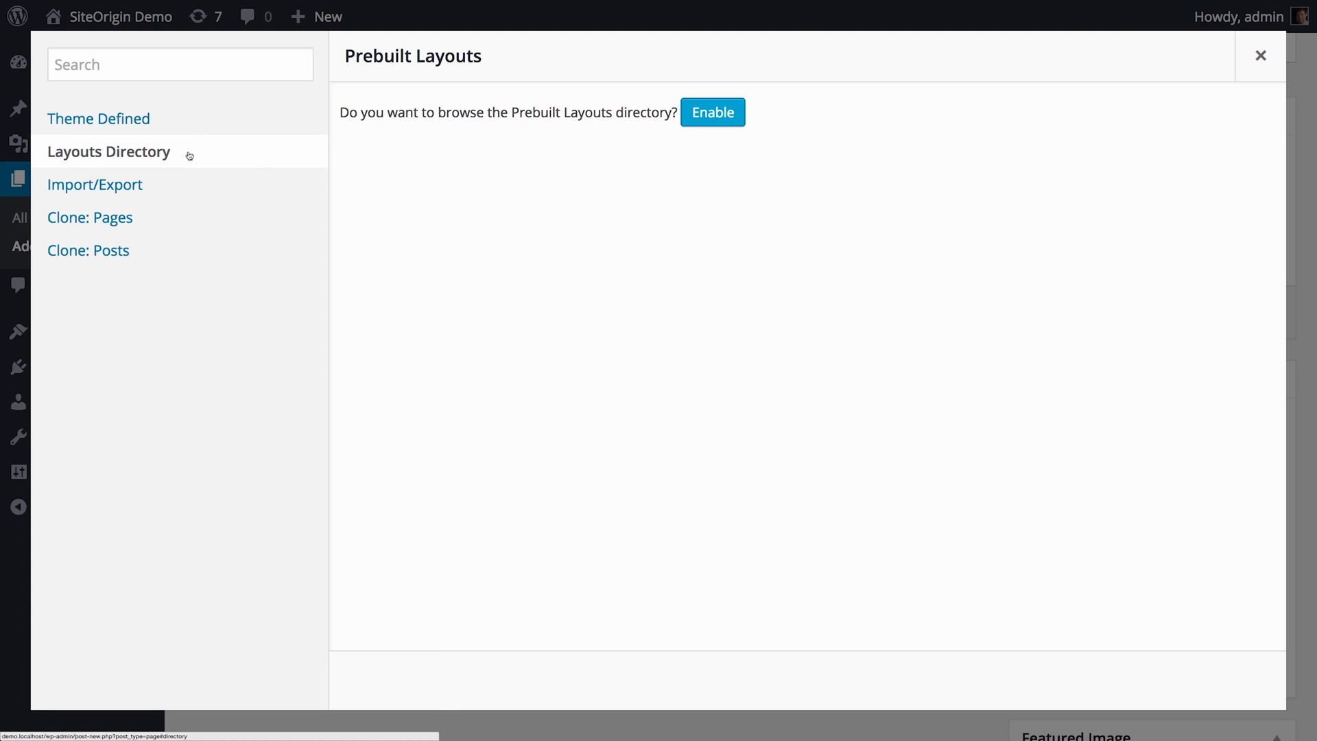
{"action": "left_click", "coordinate": [710, 118]}
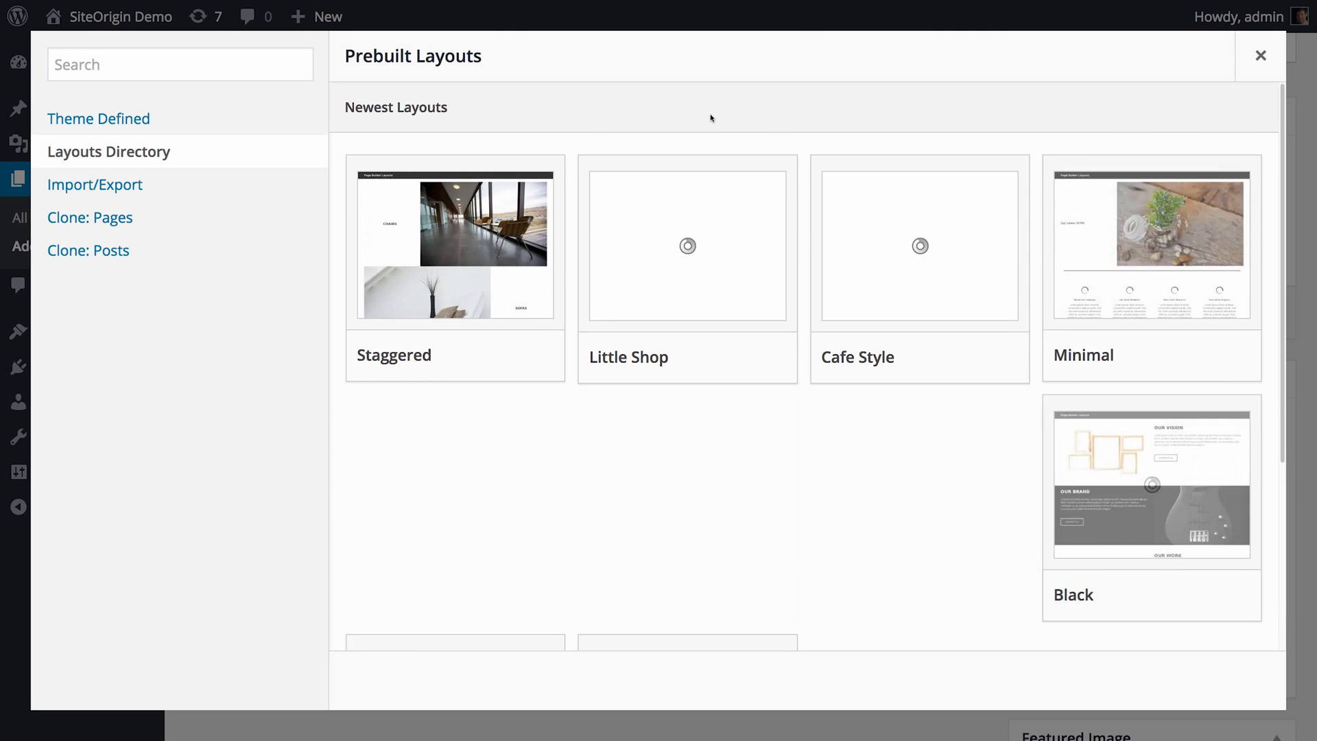
{"action": "mouse_move", "coordinate": [861, 422]}
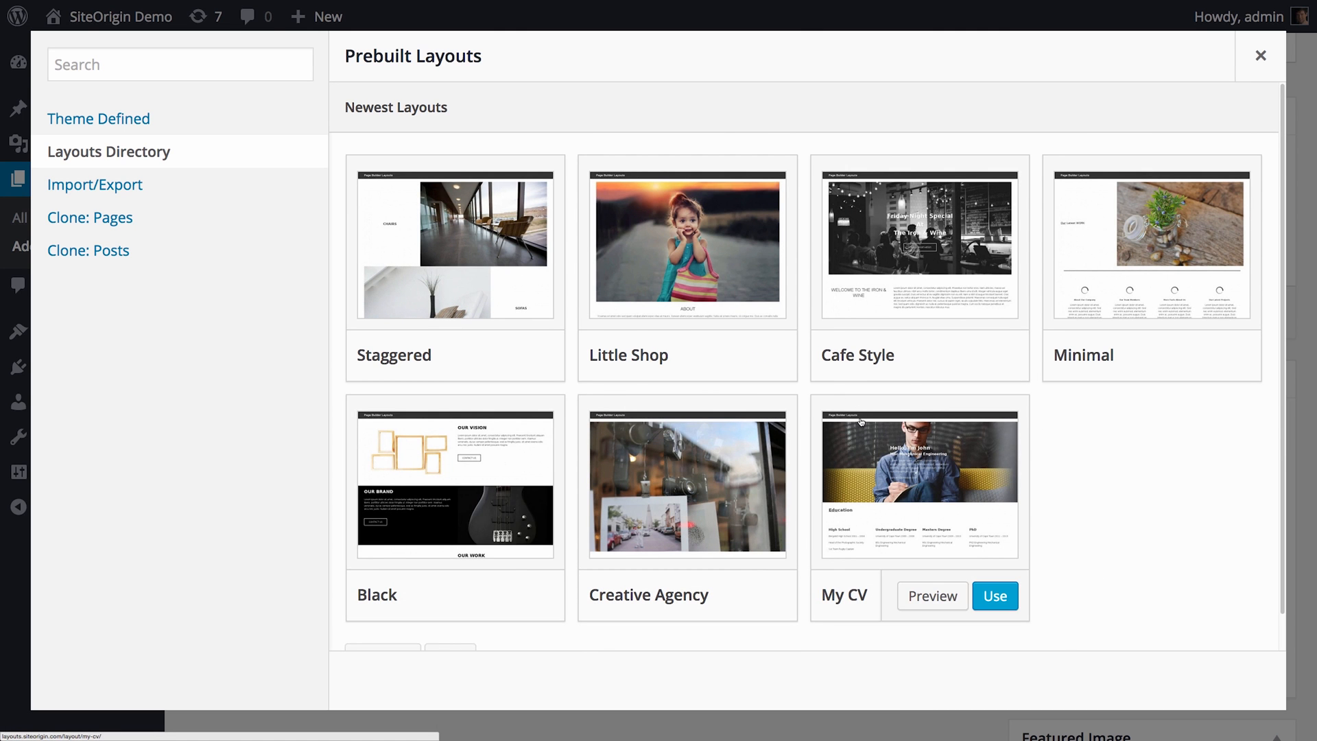
{"action": "left_click", "coordinate": [1003, 597]}
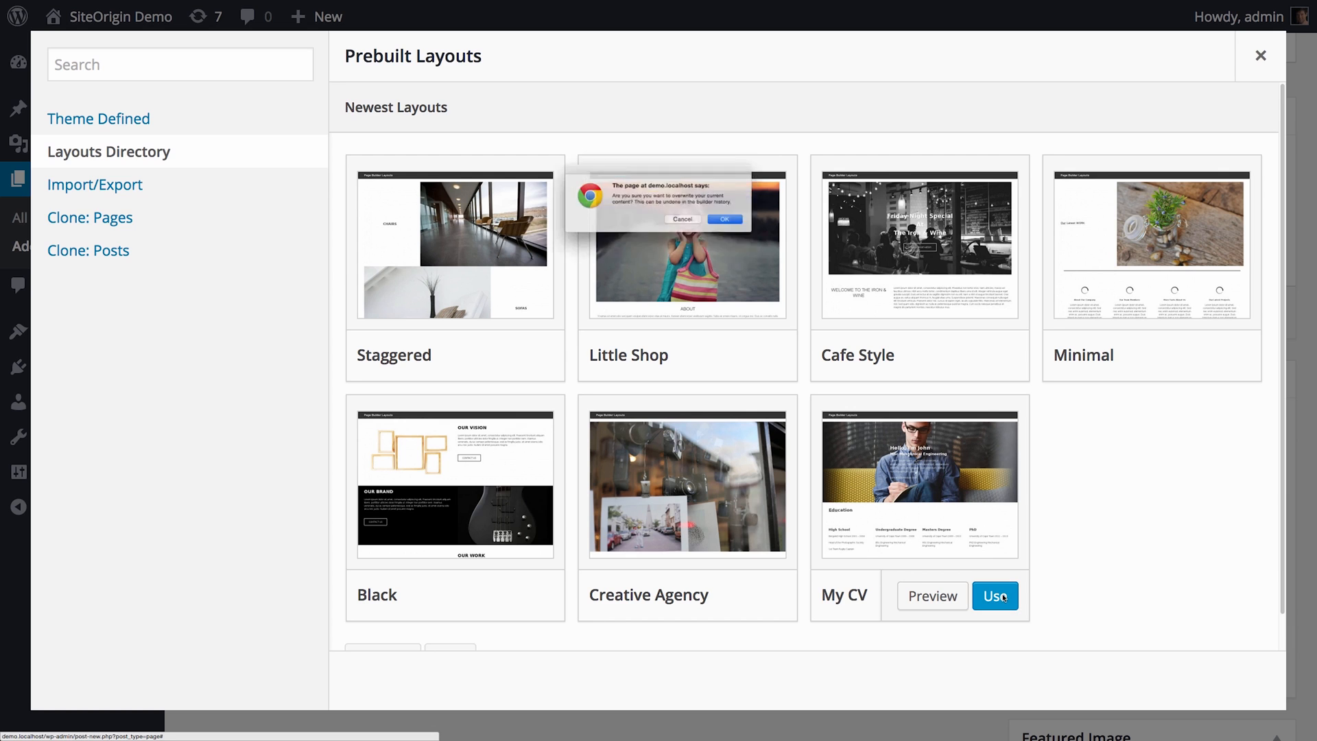
{"action": "left_click", "coordinate": [735, 224]}
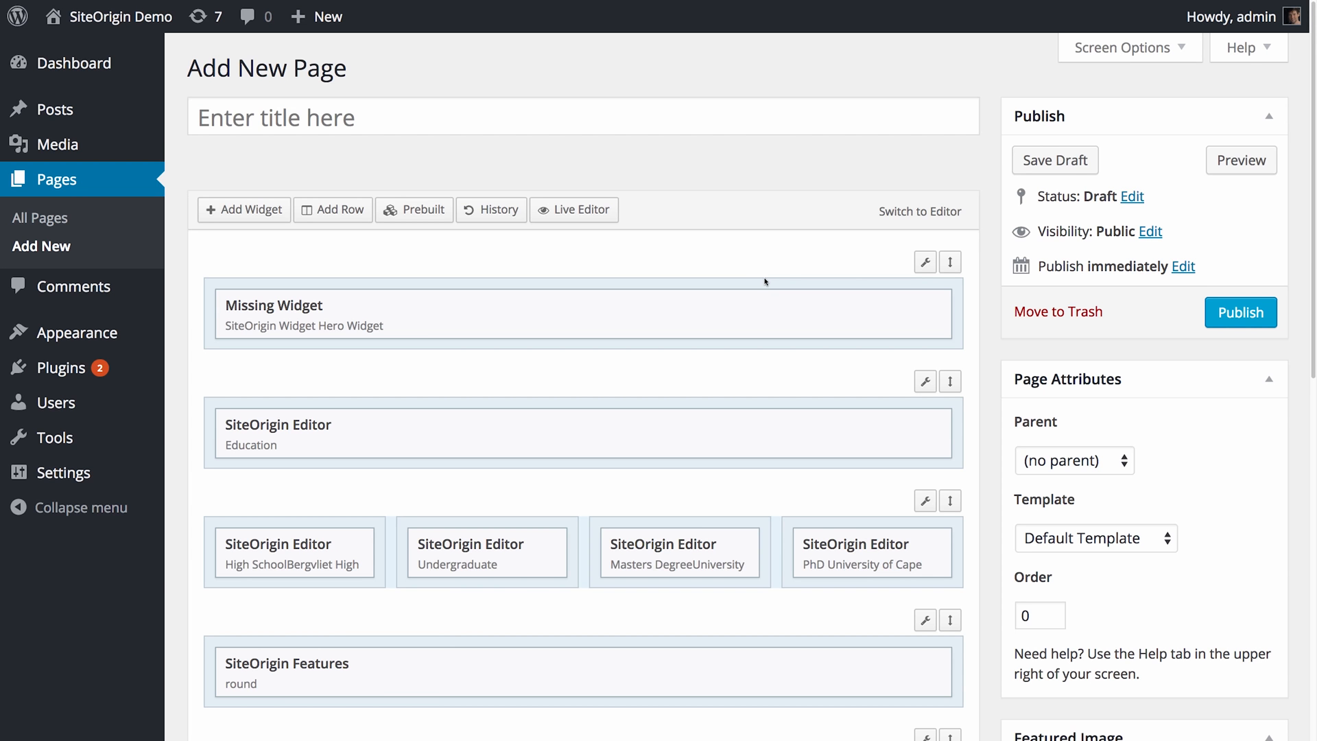
{"action": "left_click", "coordinate": [1039, 164]}
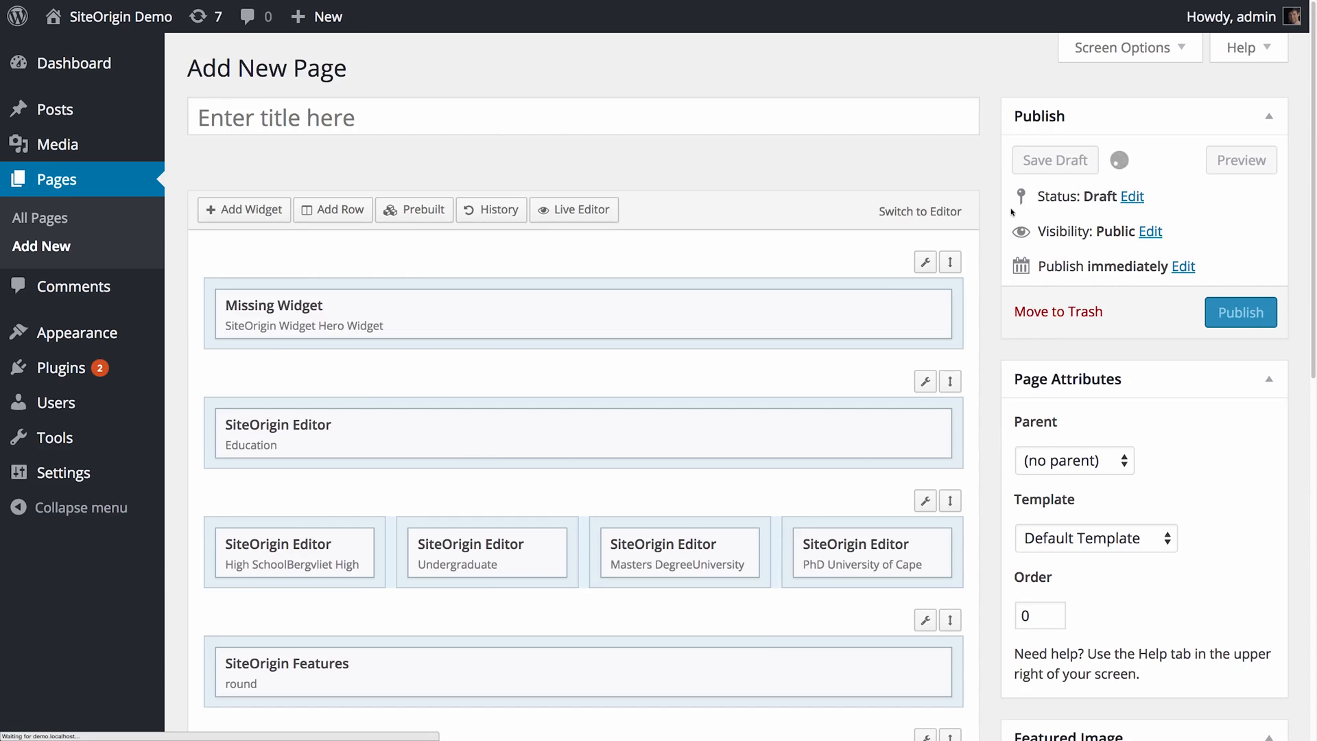